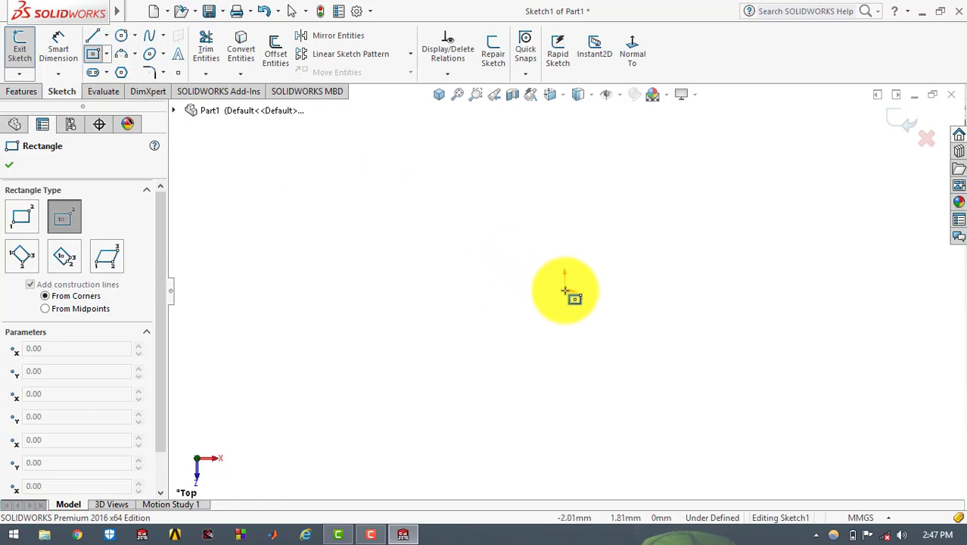
- Draw a center rectangle from corners centred on the origin, about 69 mm high, and dimension its left vertical side to 20 mm
mouse_move(565, 291)
left_mouse_down()
mouse_move(600, 244)
mouse_move(633, 232)
left_mouse_up()
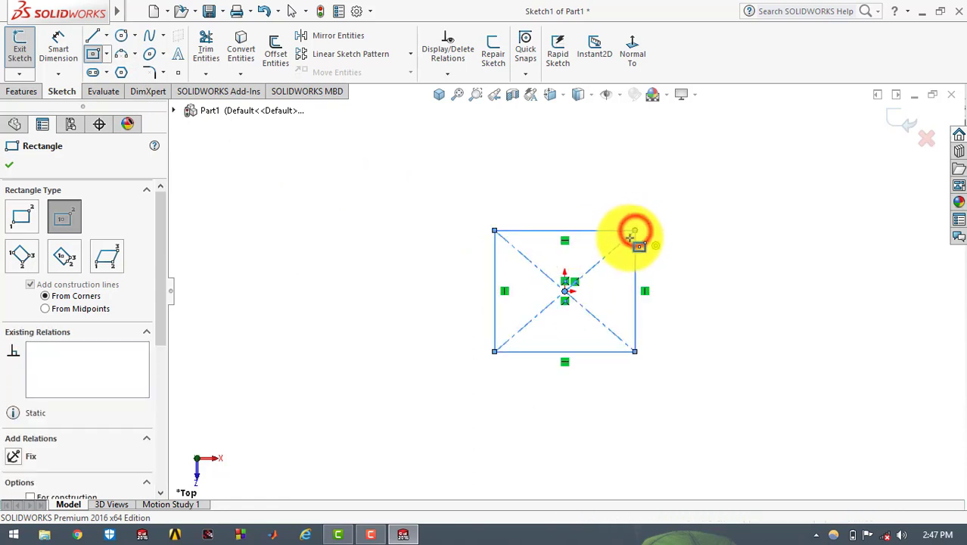
left_click(15, 161)
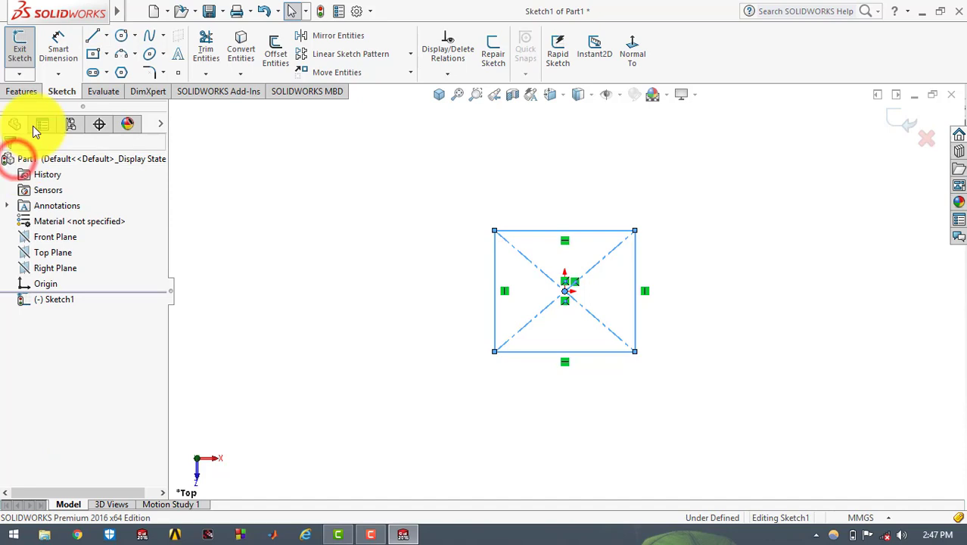
left_click(55, 57)
left_click(495, 265)
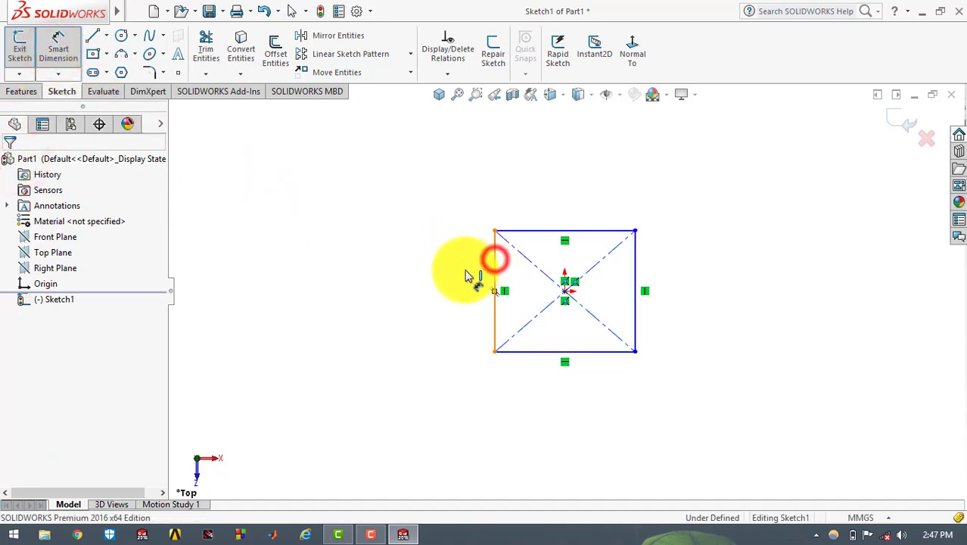
left_click(460, 274)
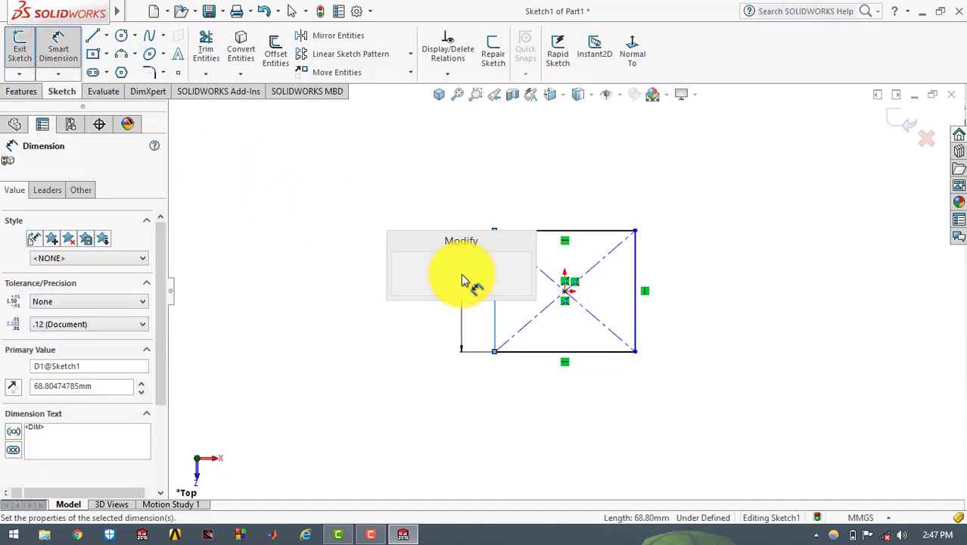
type("20")
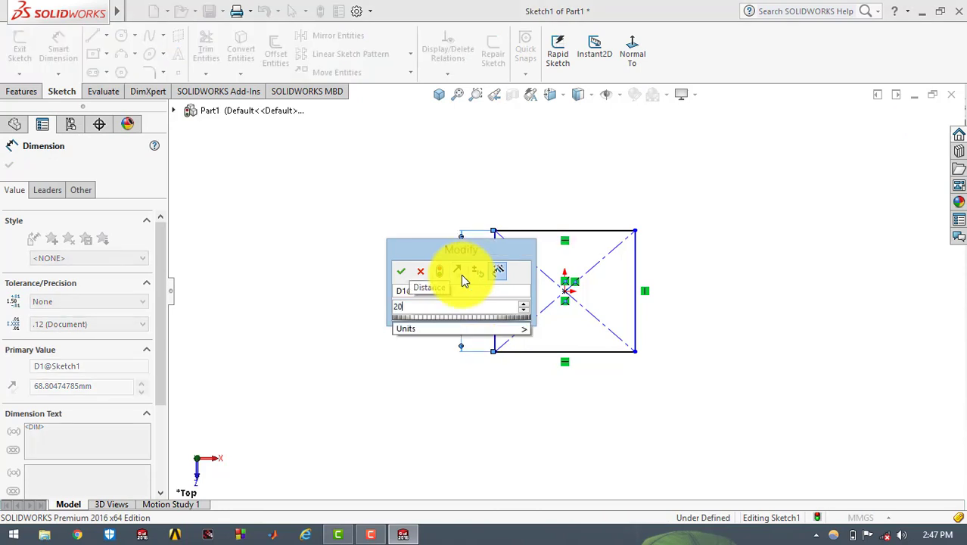
key("Return")
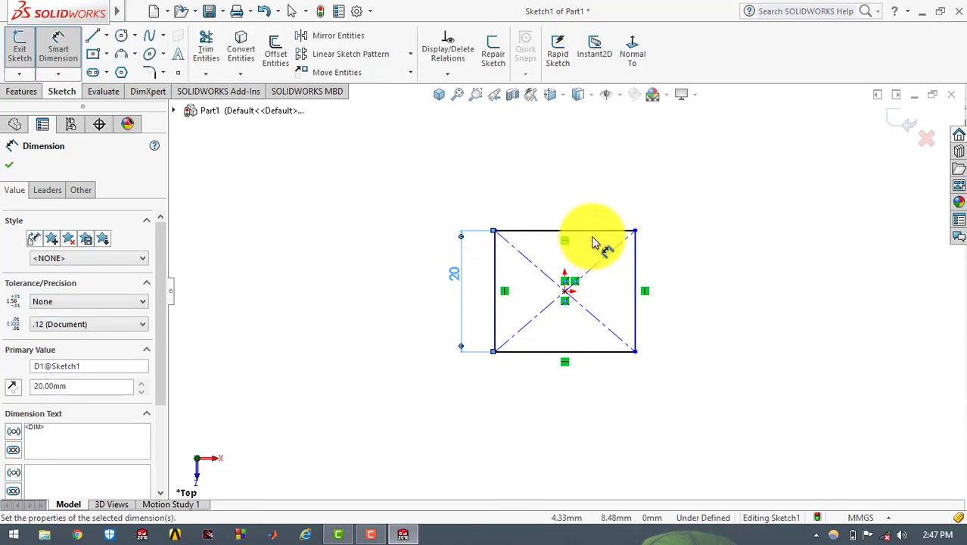
- Dimension the upper horizontal side of the rectangle to 20 mm
left_click(582, 219)
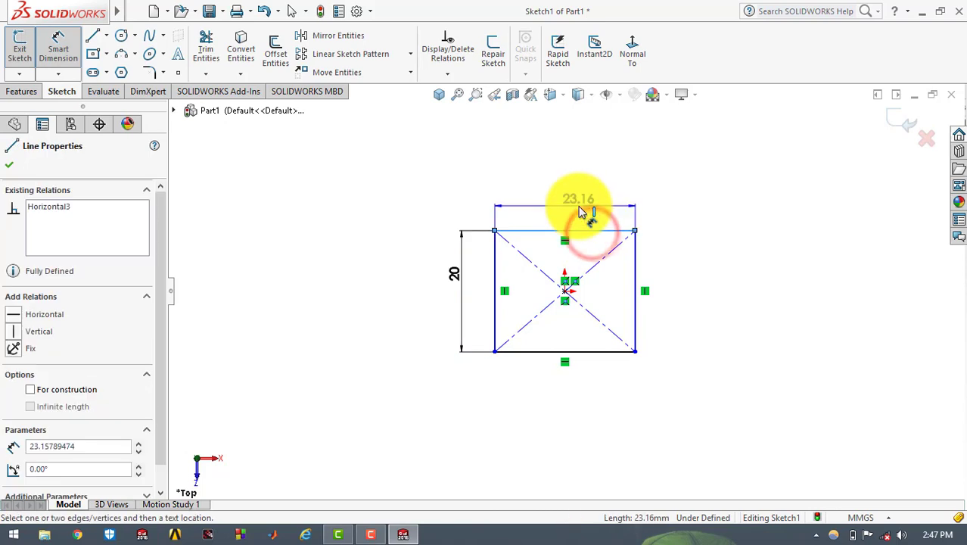
left_click(578, 208)
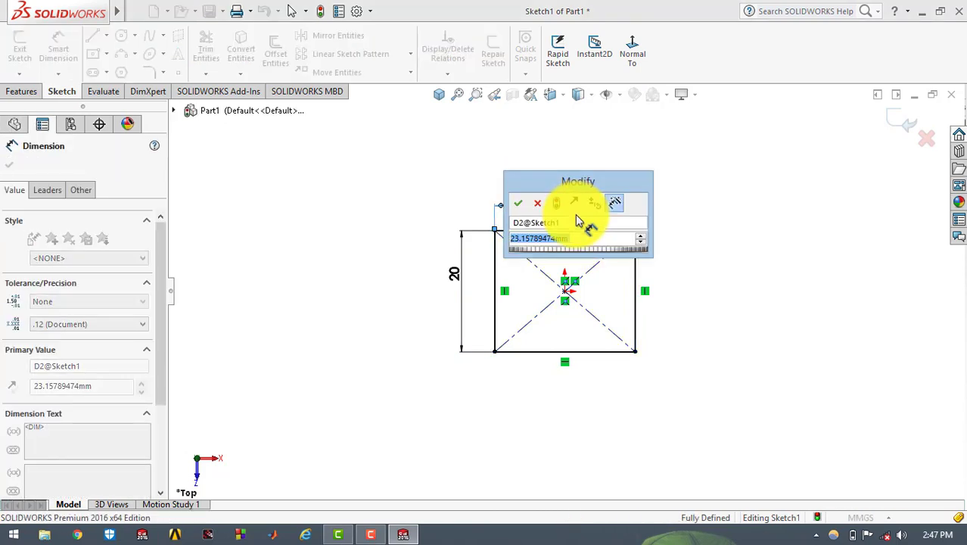
type("20")
key("Return")
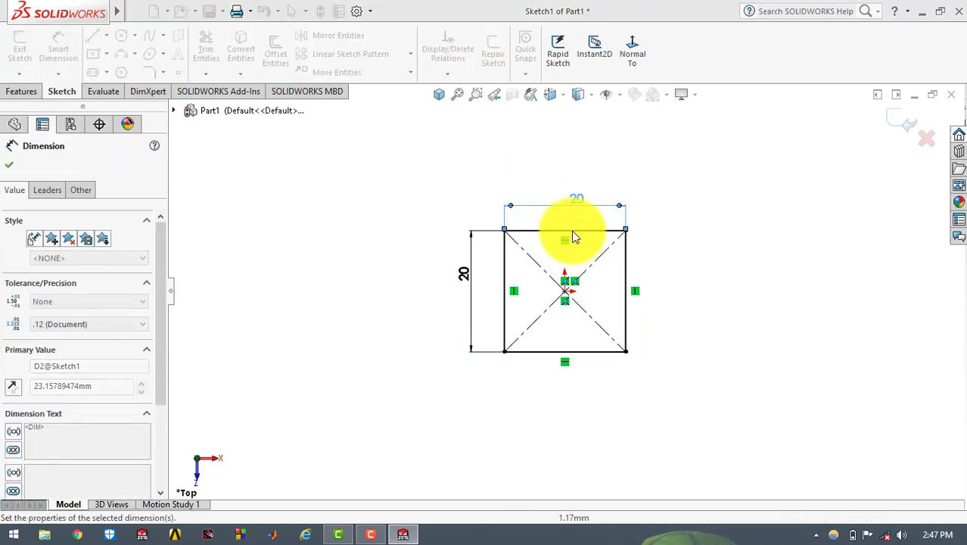
left_click(10, 165)
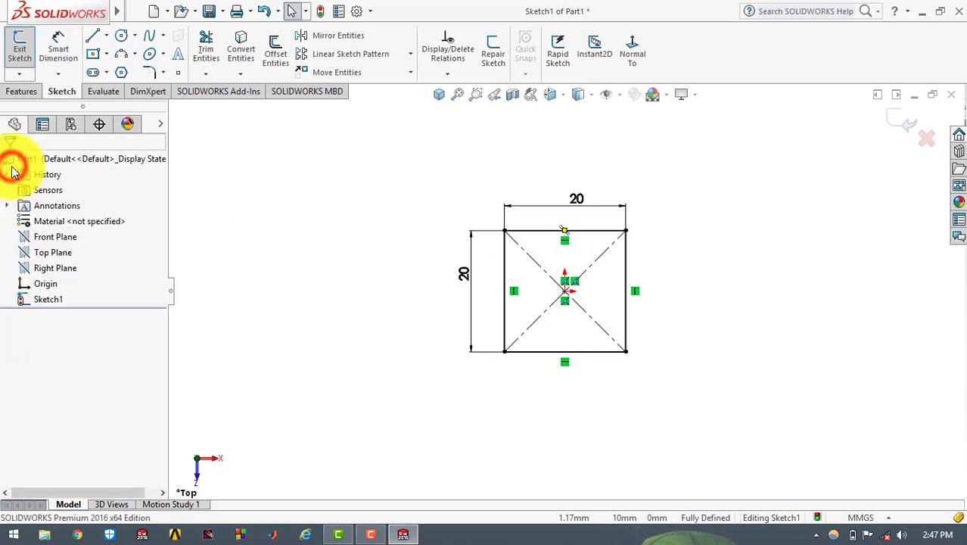
- Apply a 5 mm sketch fillet to all four corners of the square, keeping constrained corners
left_click(161, 71)
left_click(182, 91)
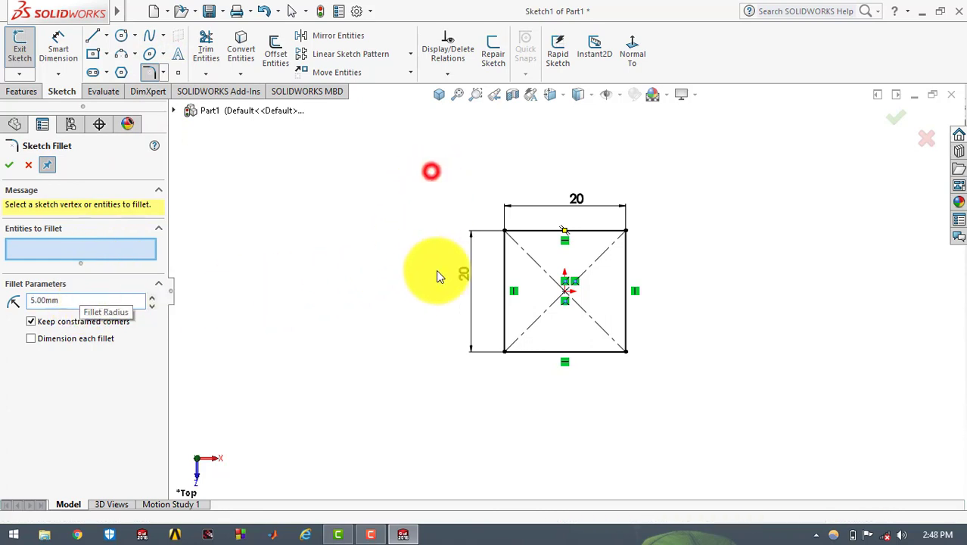
left_click_drag(431, 169, 681, 405)
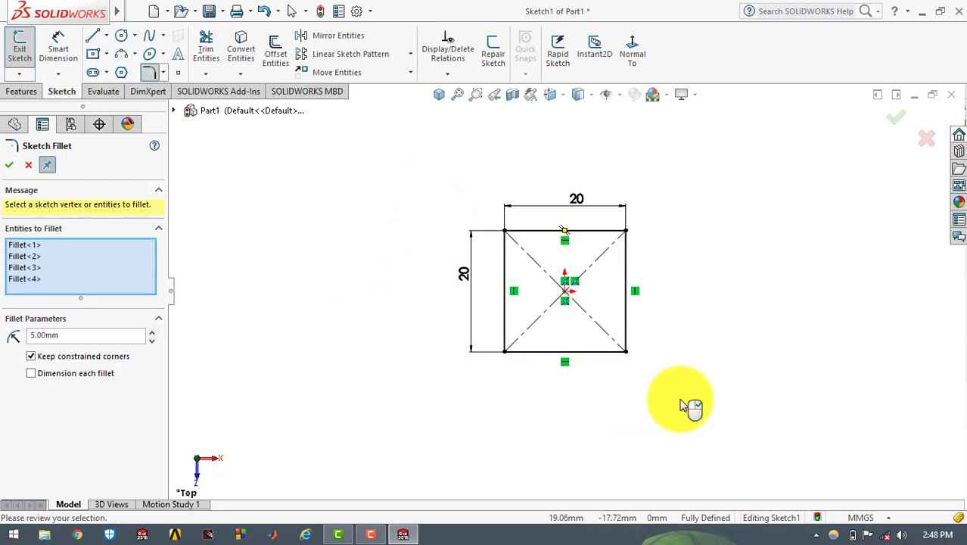
left_click(10, 169)
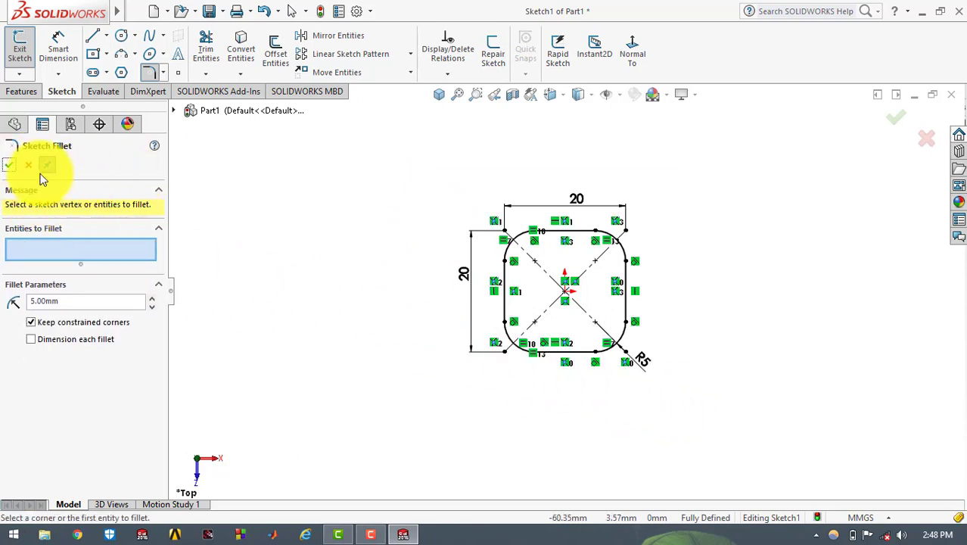
left_click(12, 166)
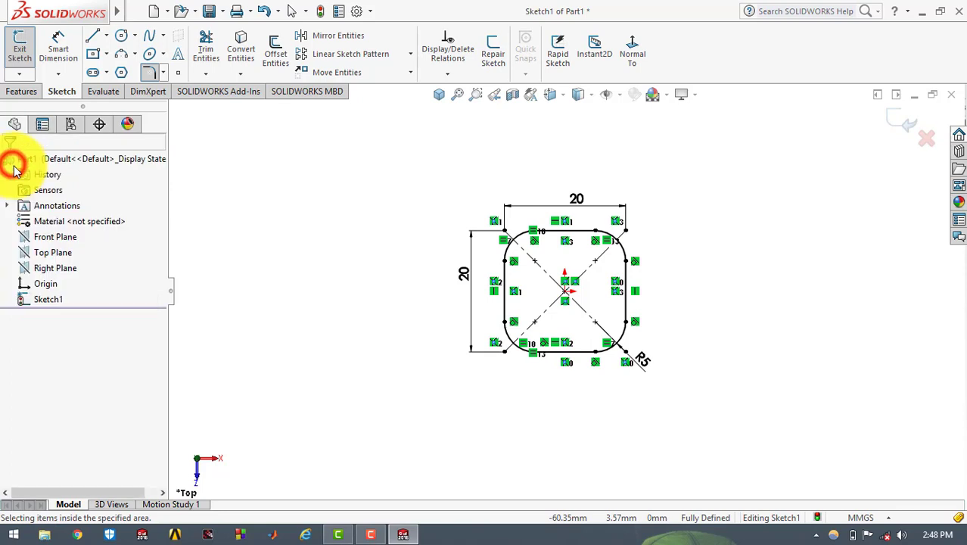
- Sketch two circles centred on the diagonals near the upper-left and upper-right corners, with radii of about 0.7 mm and 1 mm
left_click(373, 157)
scroll(565, 286, "down", 2)
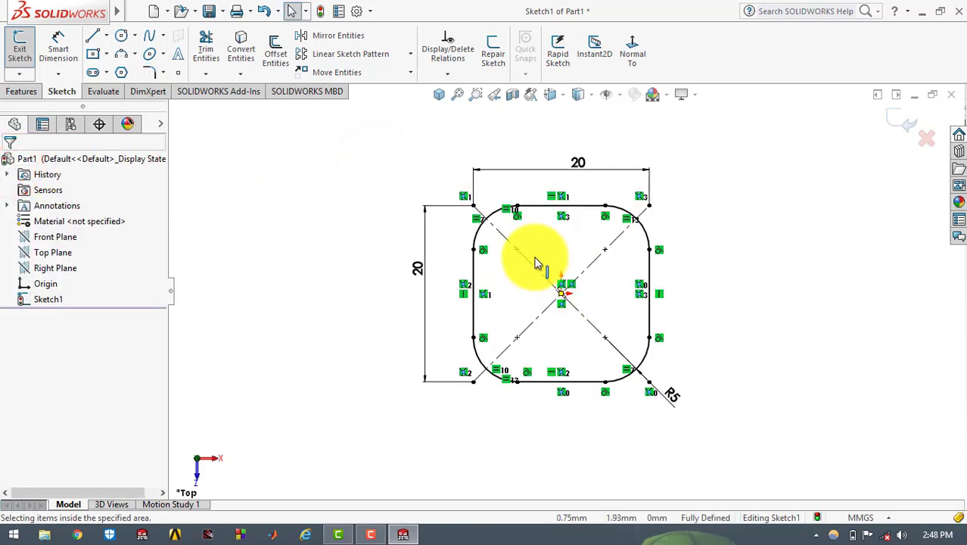
left_click(120, 32)
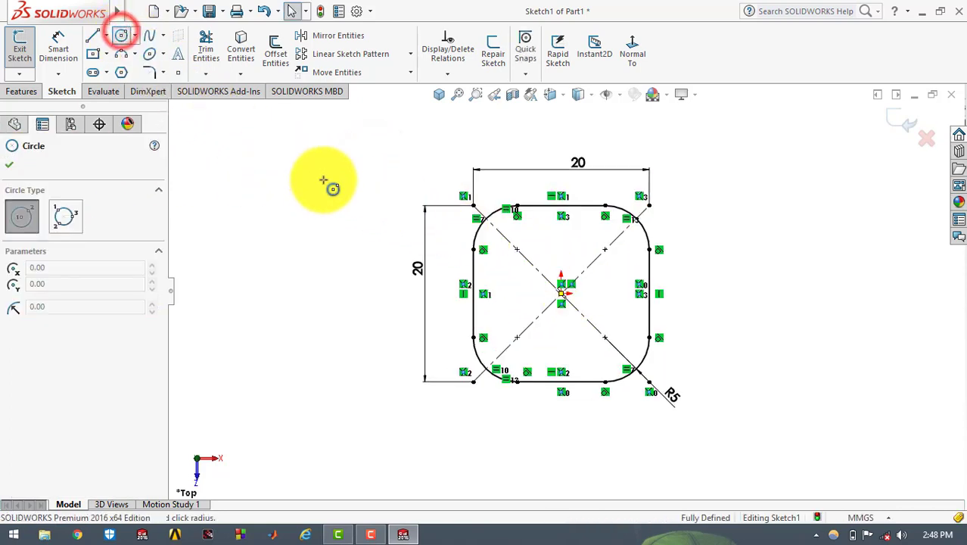
left_click(502, 235)
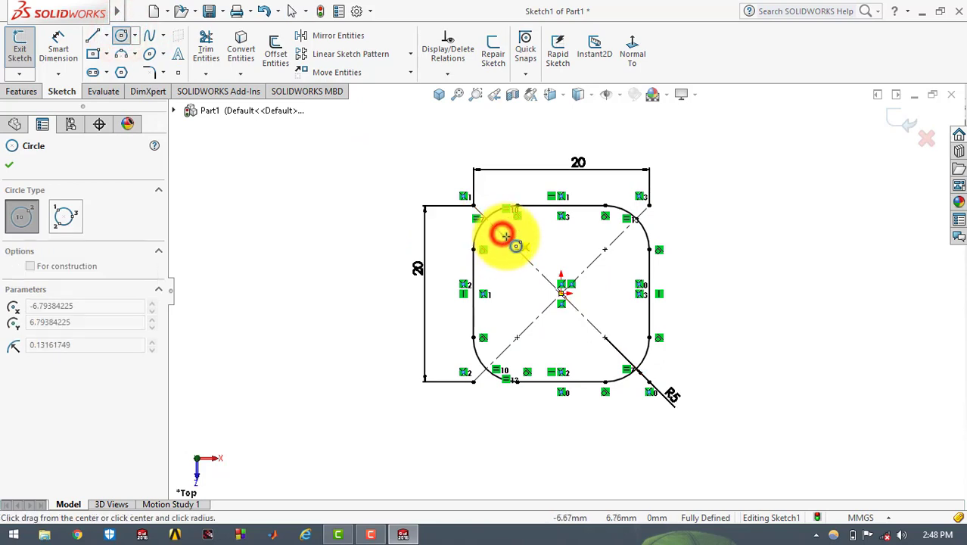
left_click(506, 236)
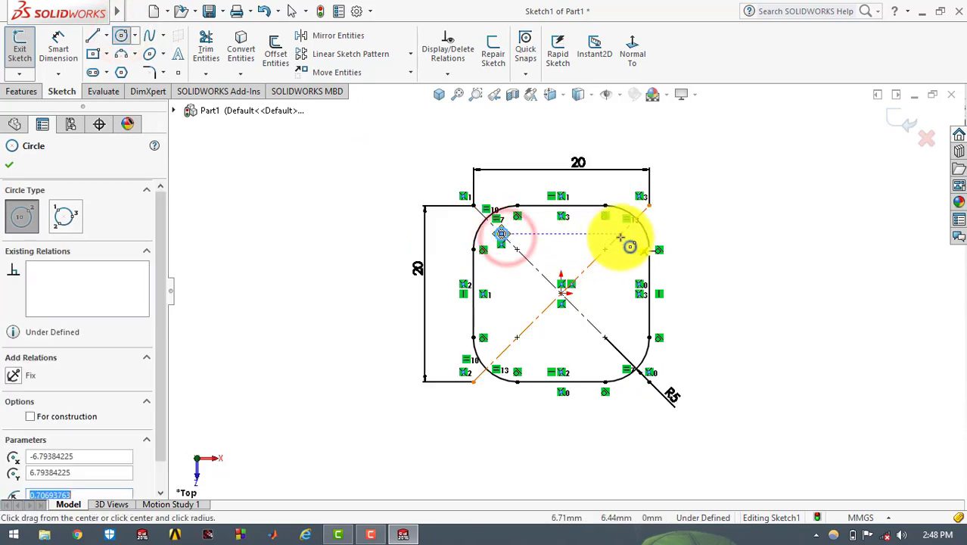
left_click(621, 236)
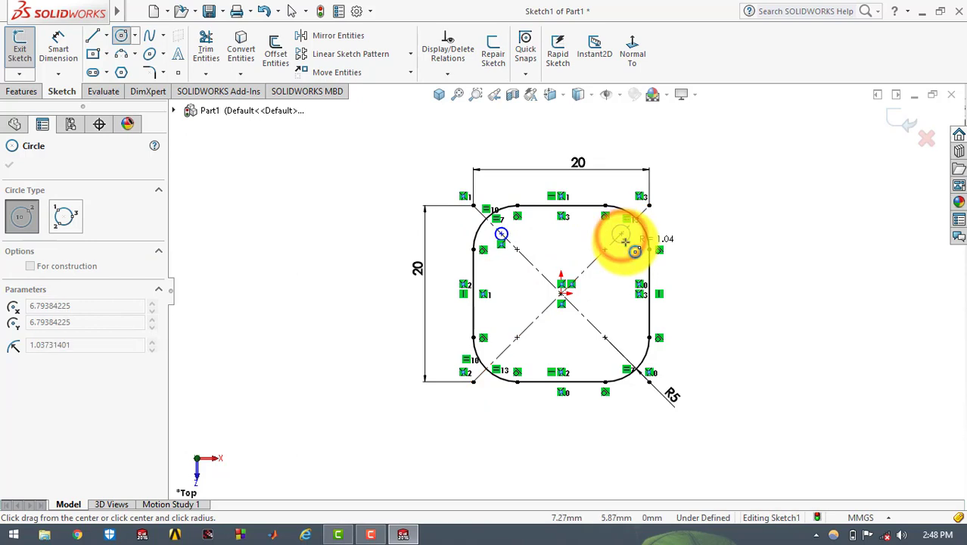
left_click(625, 242)
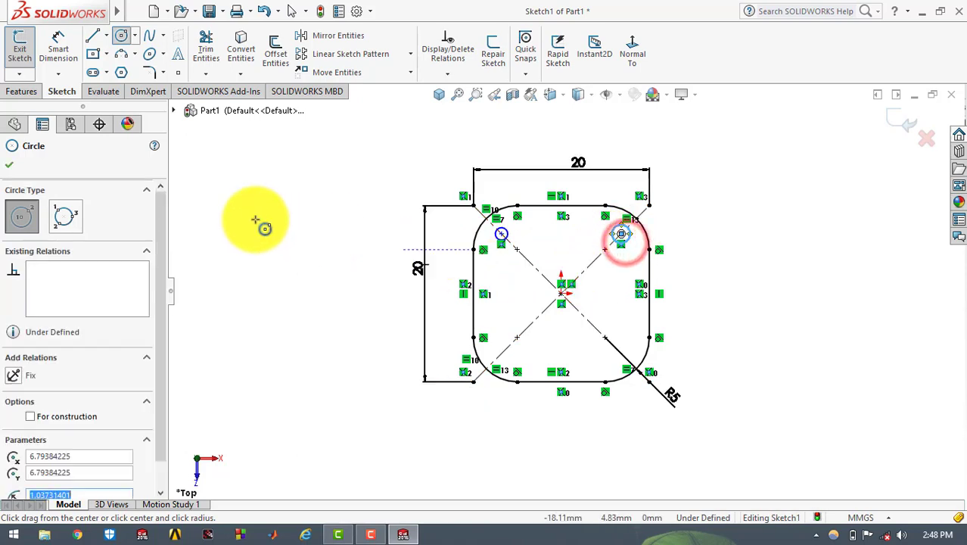
left_click(9, 167)
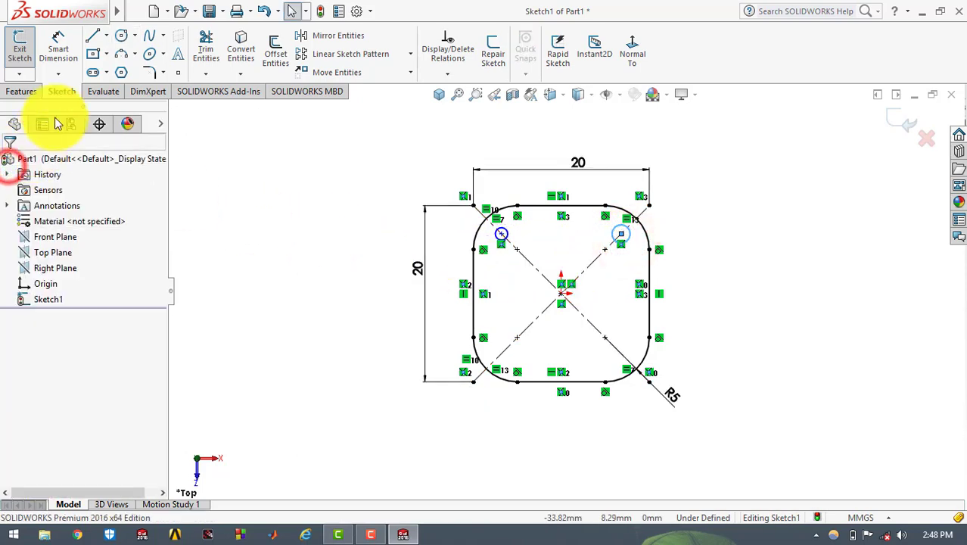
- Dimension both corner circles to a diameter of 2 mm
left_click(64, 50)
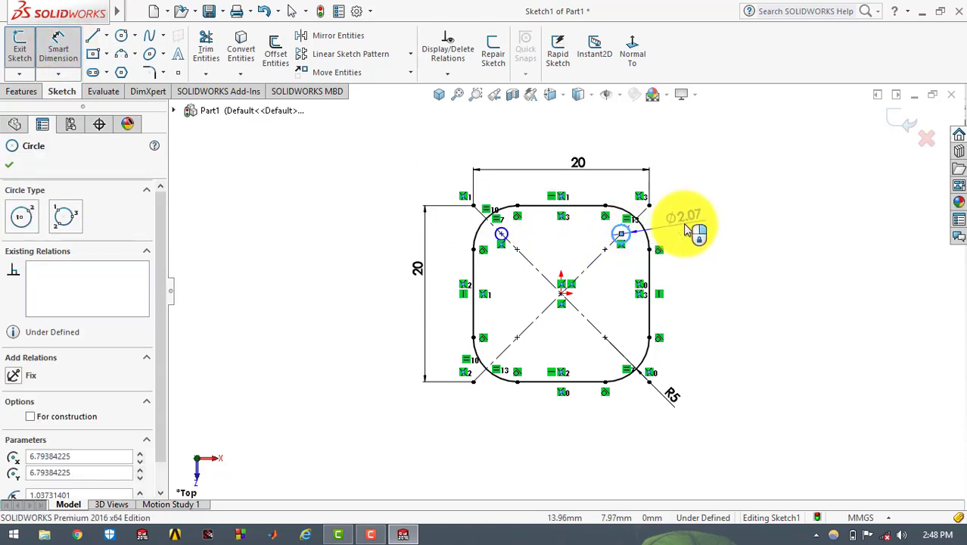
left_click(685, 229)
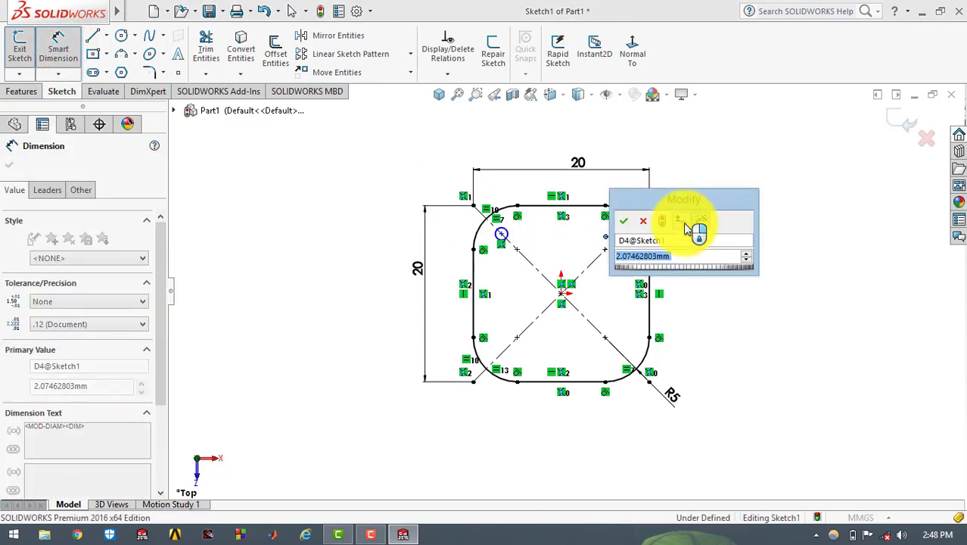
type("2")
key("Return")
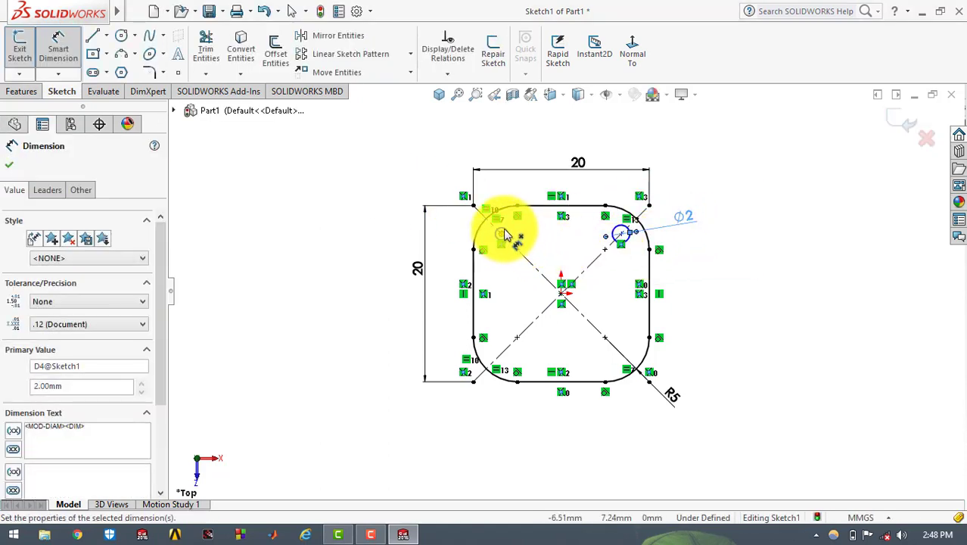
left_click(505, 232)
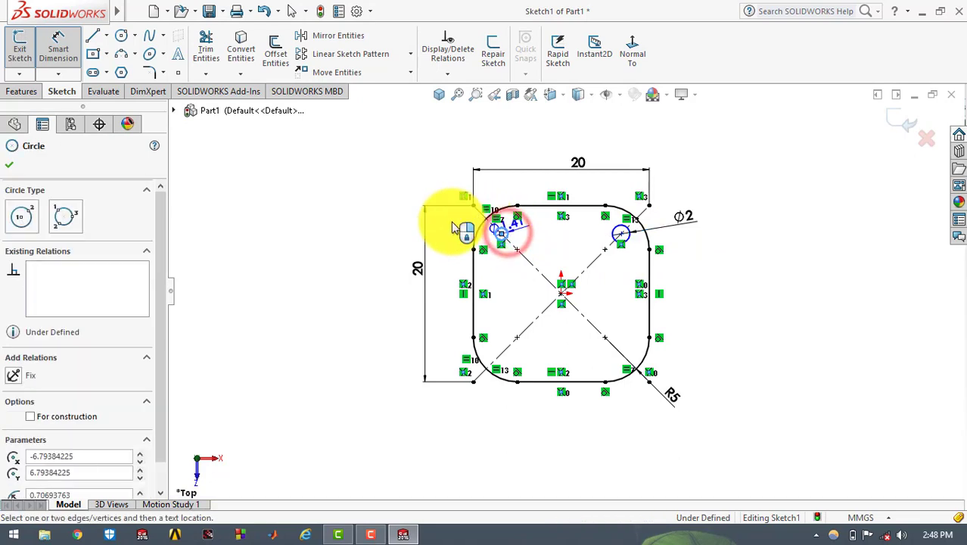
left_click(451, 227)
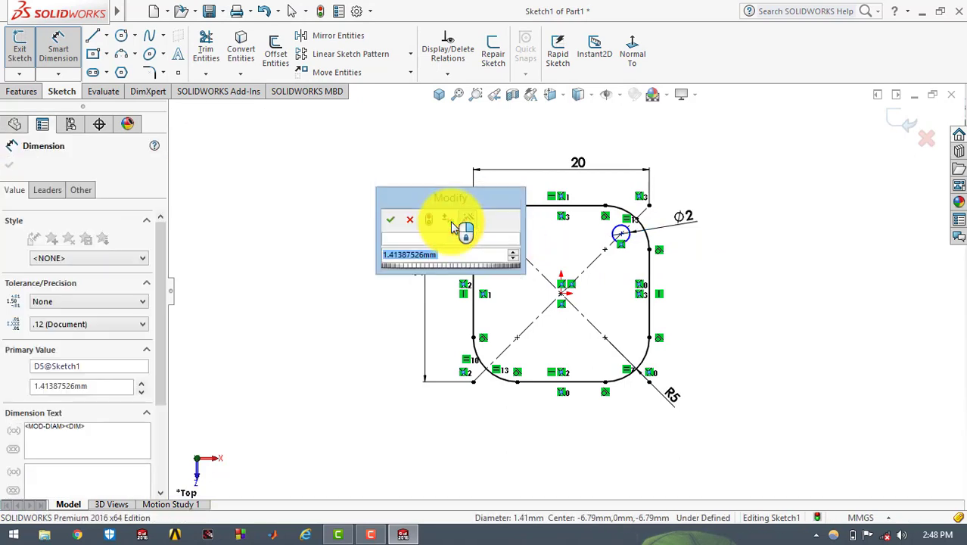
type("4")
key("Escape")
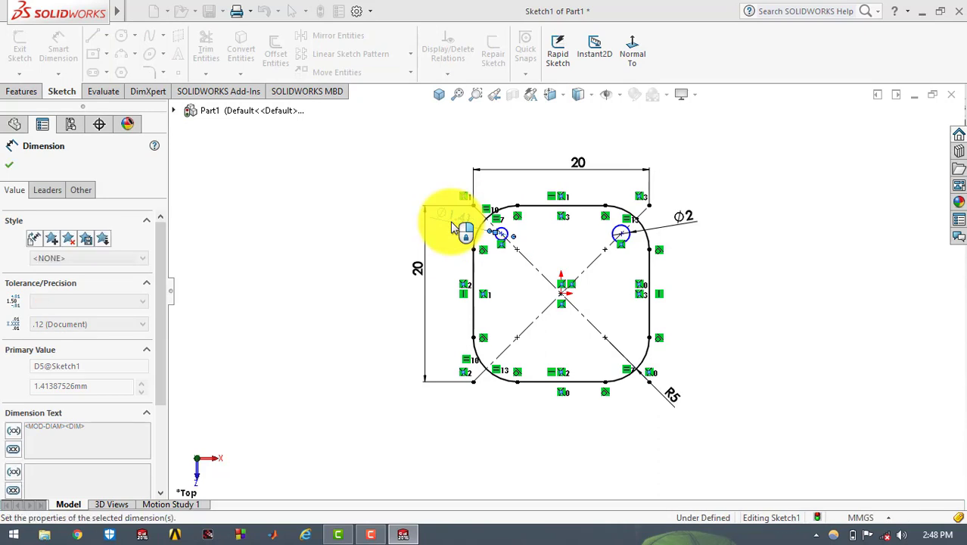
left_click(7, 165)
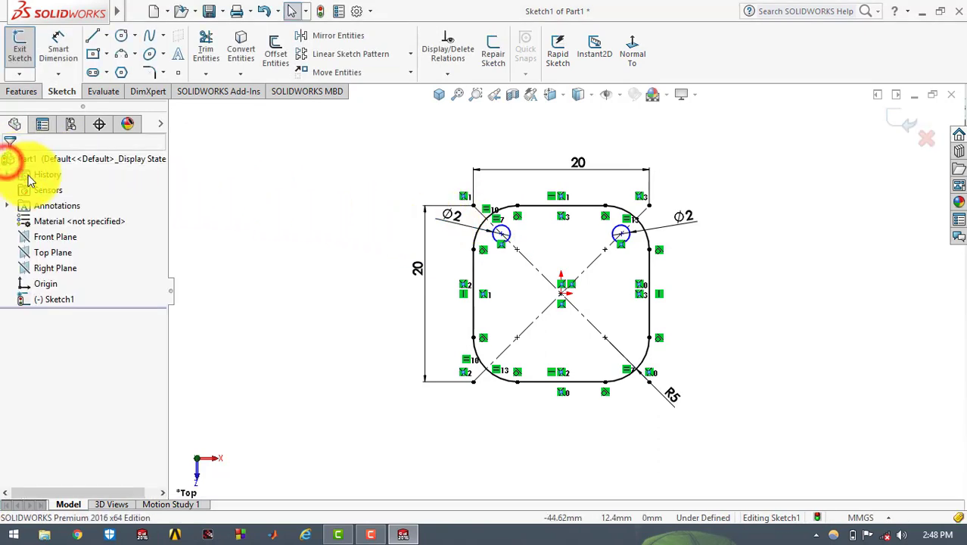
- Add a horizontal relation between the centre points of the two circles
left_click(502, 234)
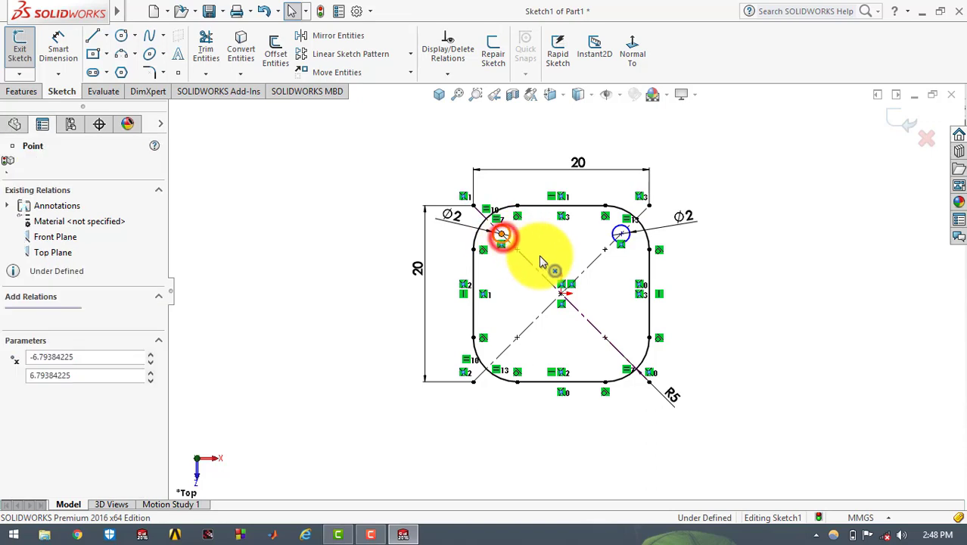
left_click(620, 235, "ctrl")
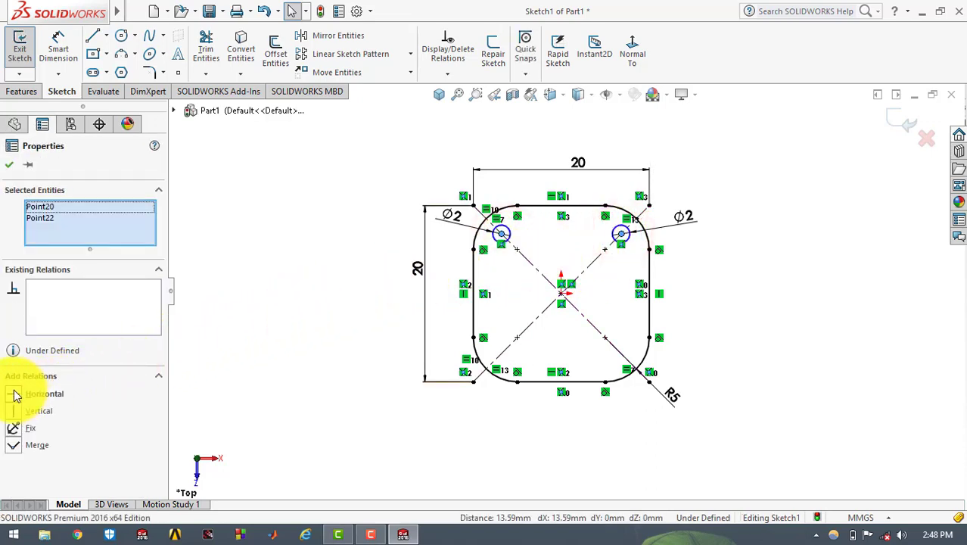
left_click(9, 165)
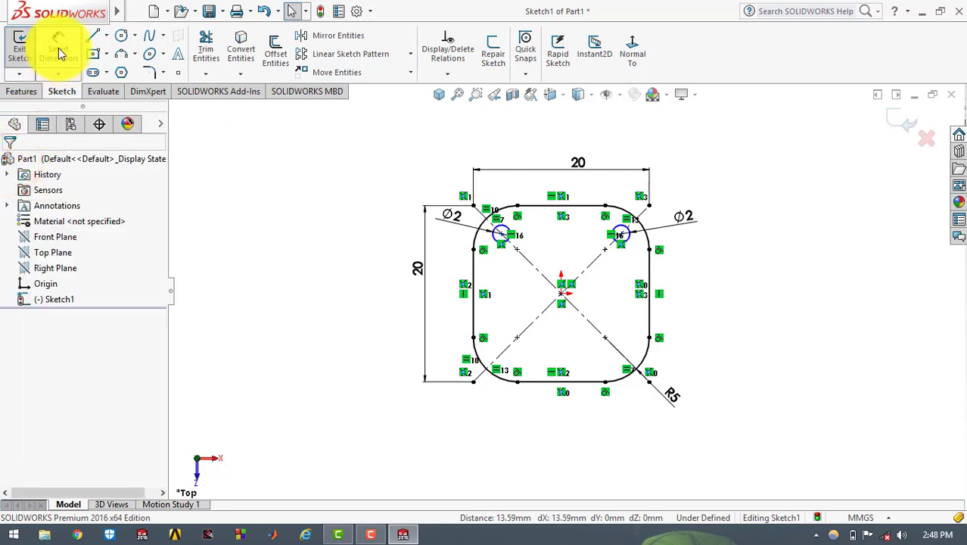
- Dimension the horizontal distance between the centres of the two corner circles to 13.50 mm
left_click(500, 235)
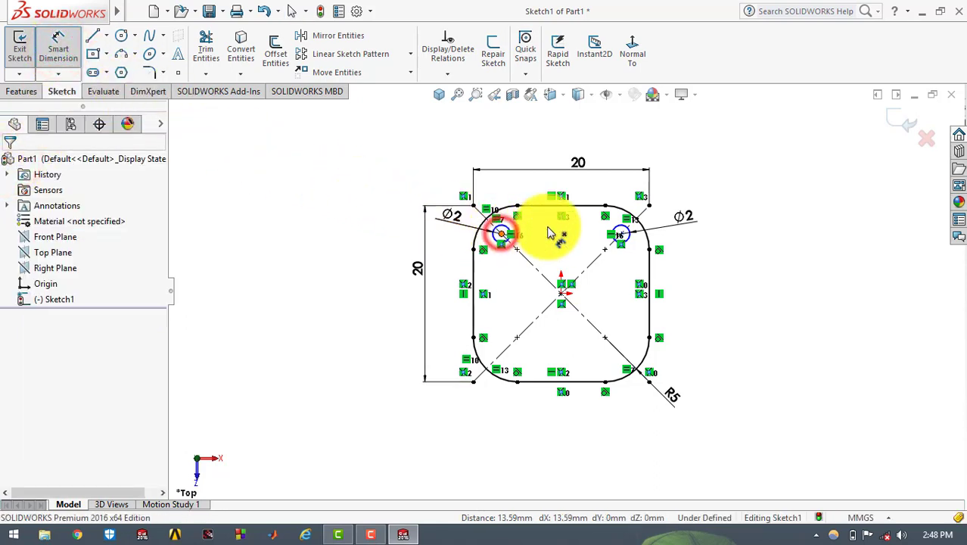
left_click(622, 237)
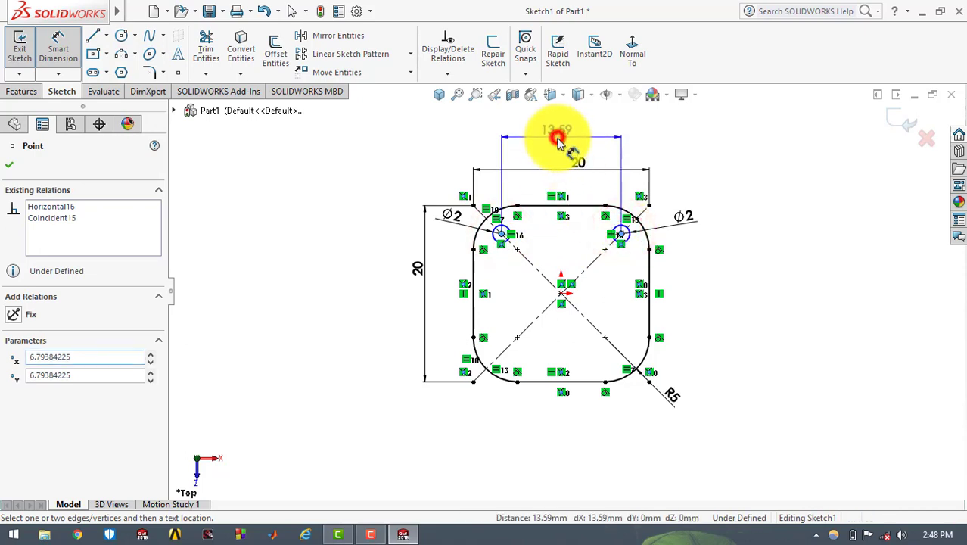
left_click(557, 143)
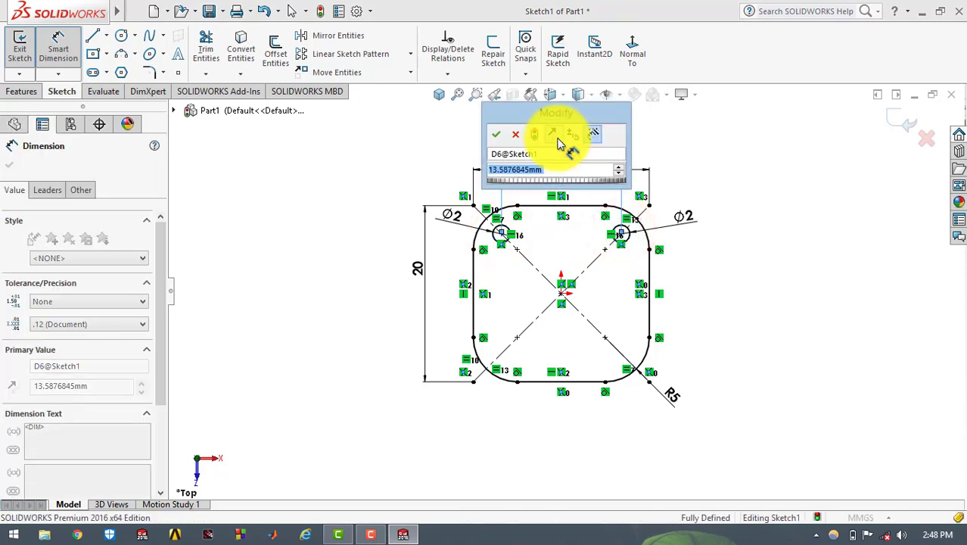
type("13.59")
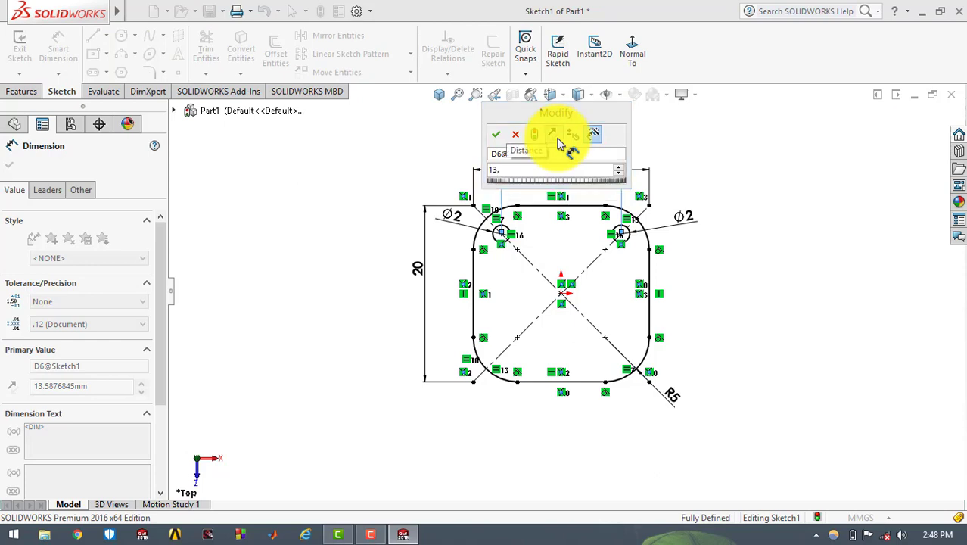
key("Return")
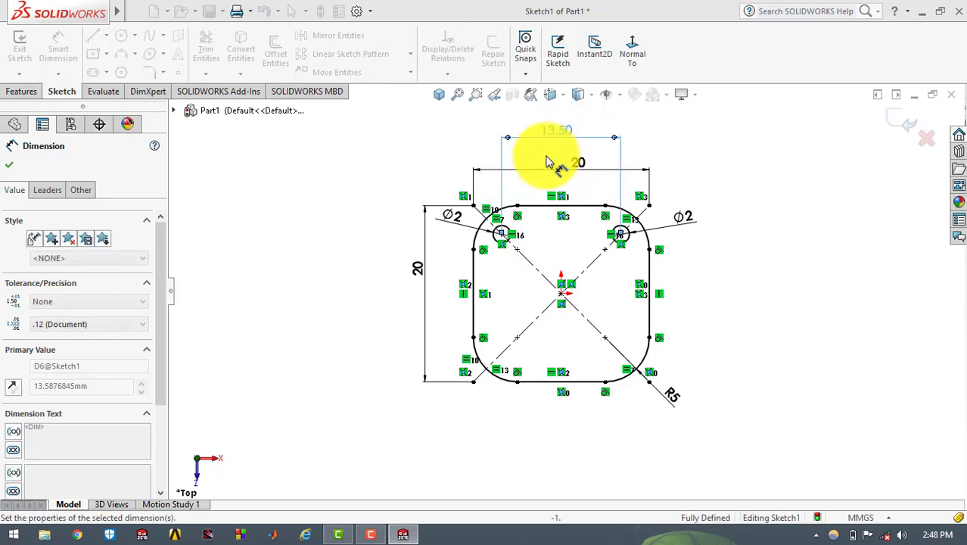
left_click(14, 167)
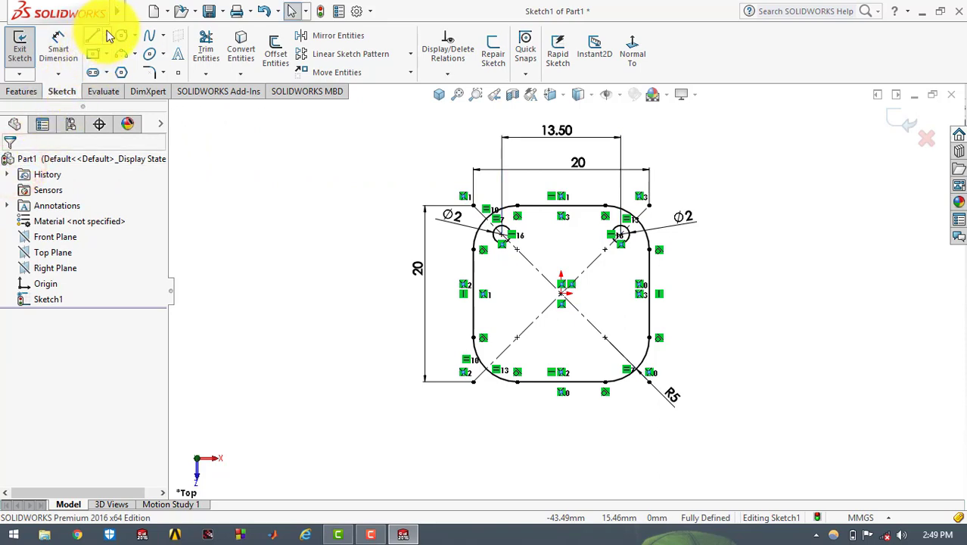
- Sketch a horizontal construction centerline from the origin to beyond the square's right edge
left_click(107, 36)
left_click(121, 70)
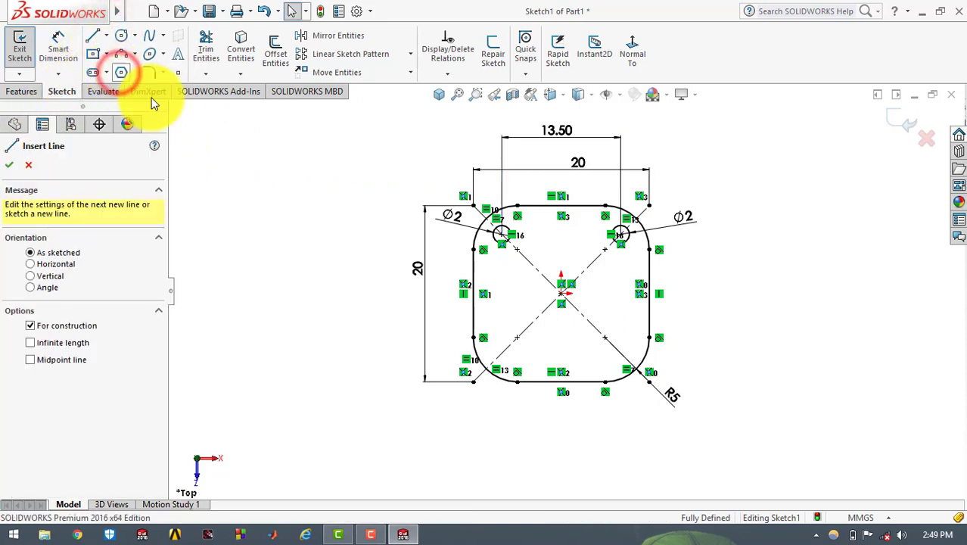
left_click(559, 292)
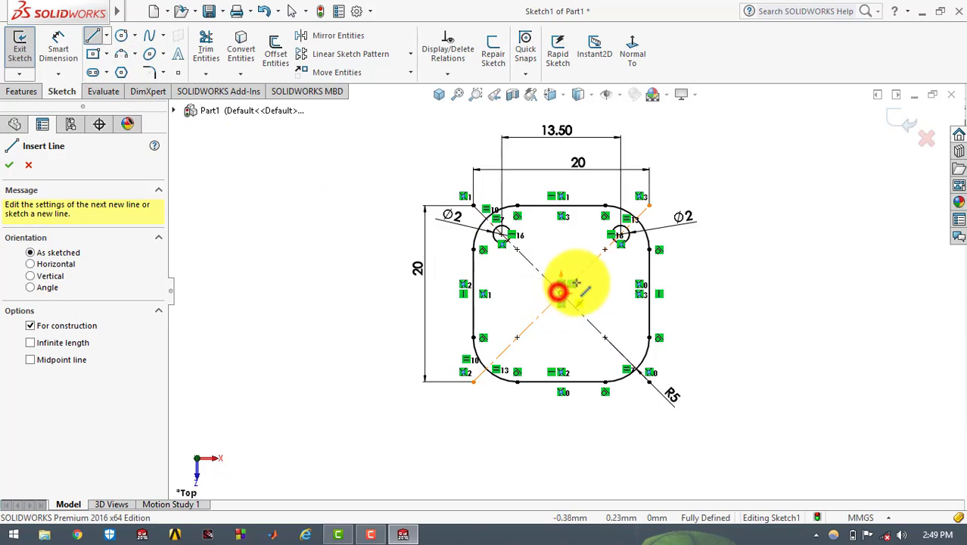
left_click(730, 293)
key("Escape")
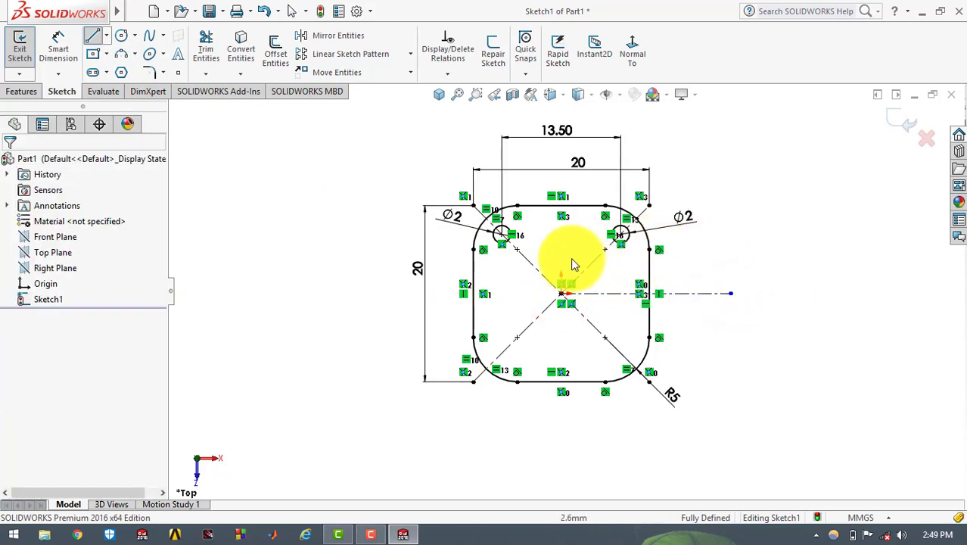
- Mirror the two upper corner circles about the horizontal centerline, keeping the originals with Copy
left_click(493, 236)
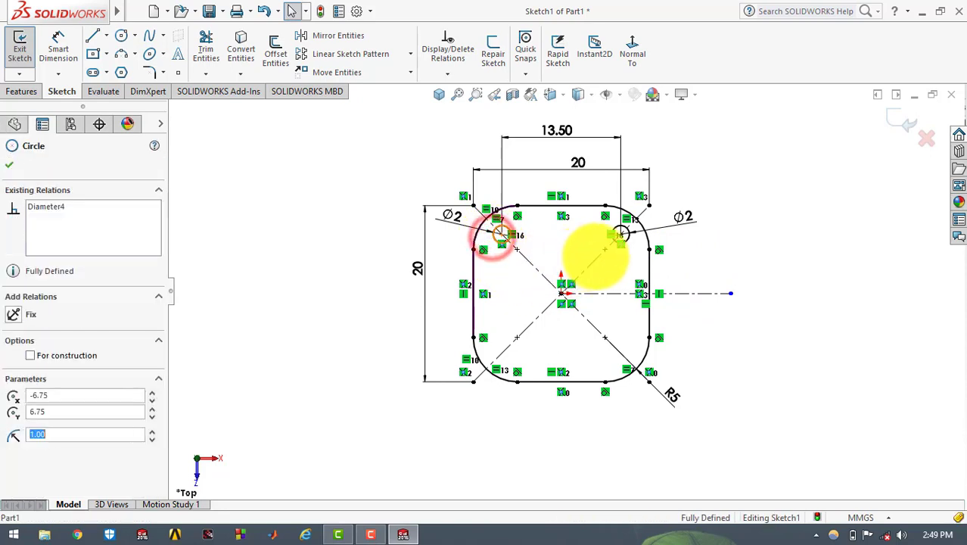
left_click(632, 242, "ctrl")
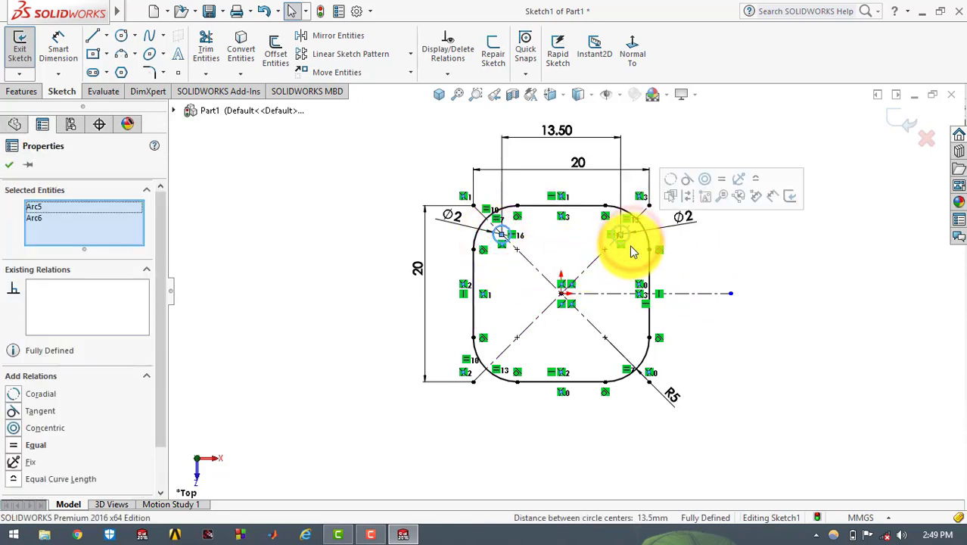
left_click(342, 39)
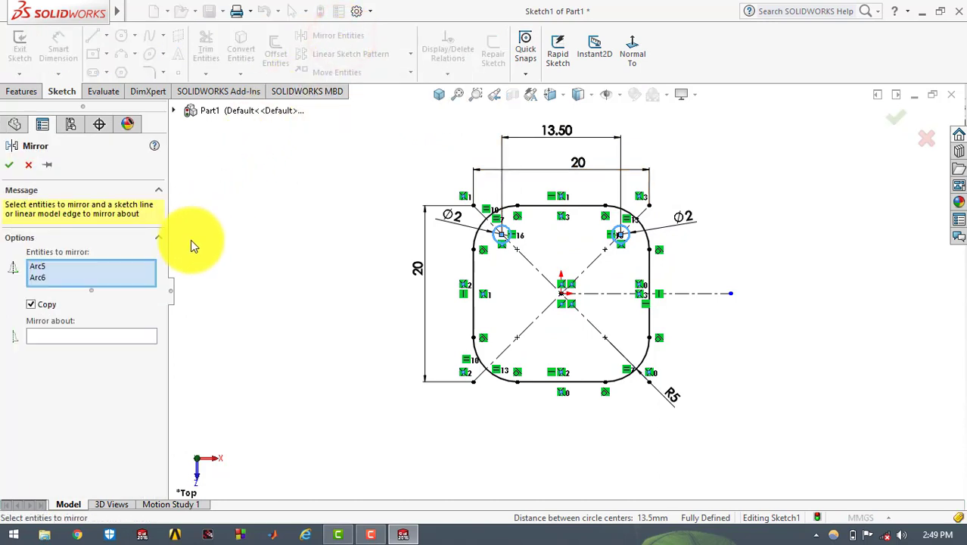
left_click(121, 337)
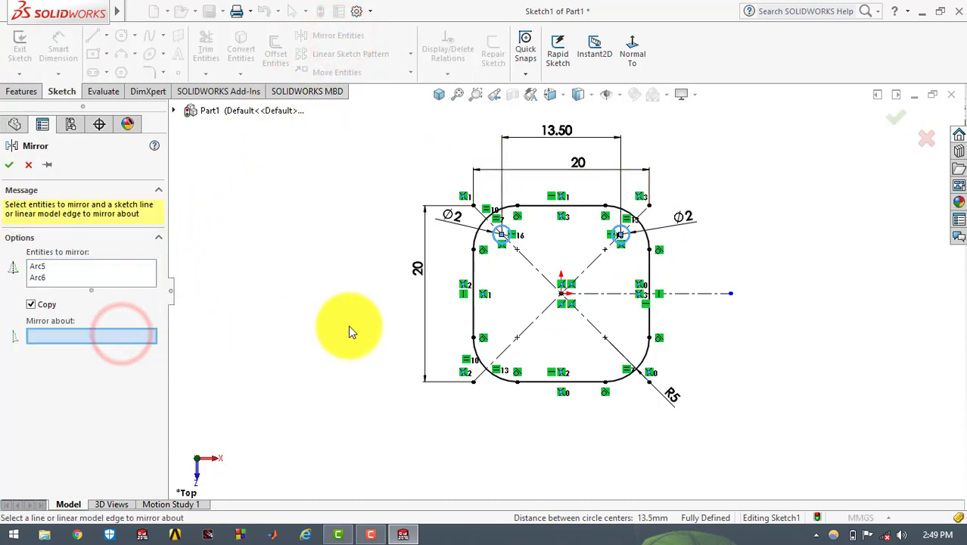
left_click(598, 295)
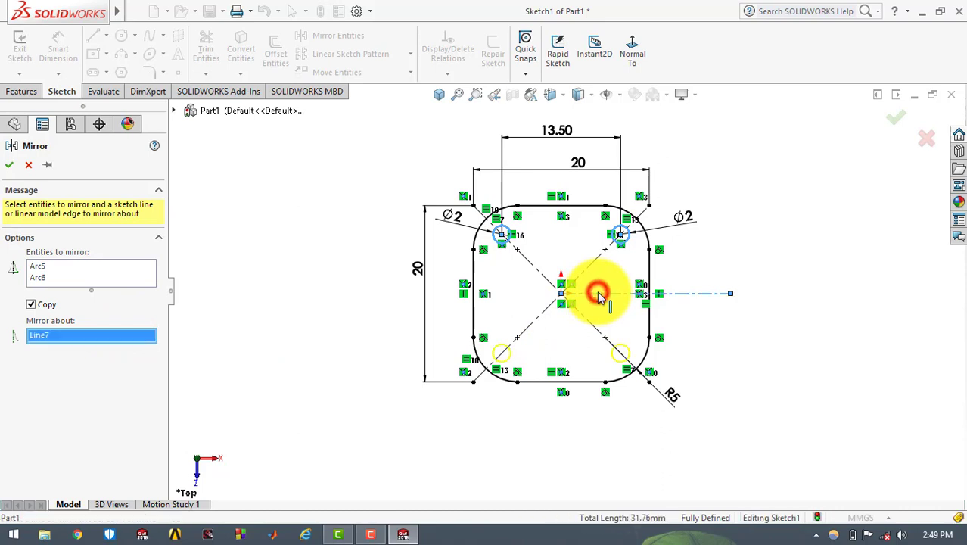
left_click(12, 165)
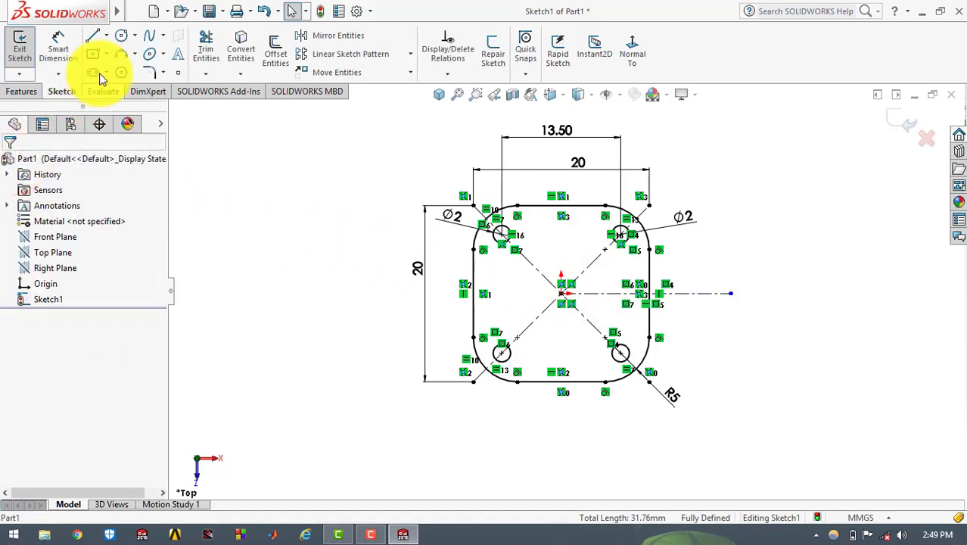
- Sketch a circle centred on the origin with a radius of about 3.6 mm
left_click(121, 35)
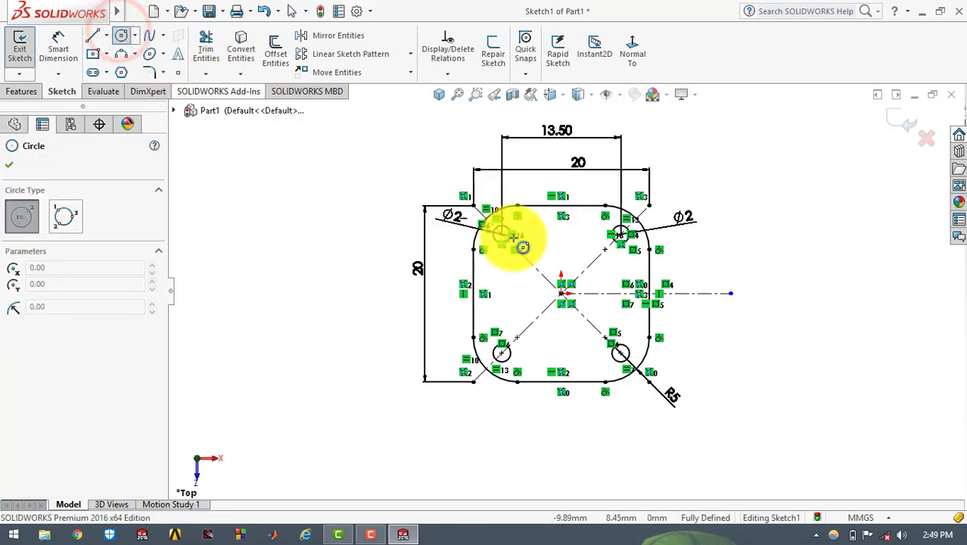
left_click(561, 293)
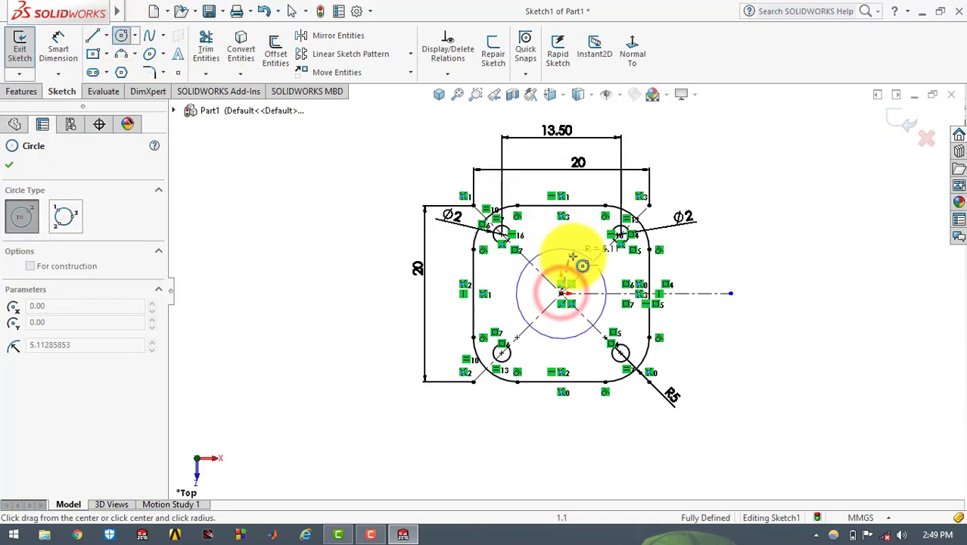
left_click(582, 273)
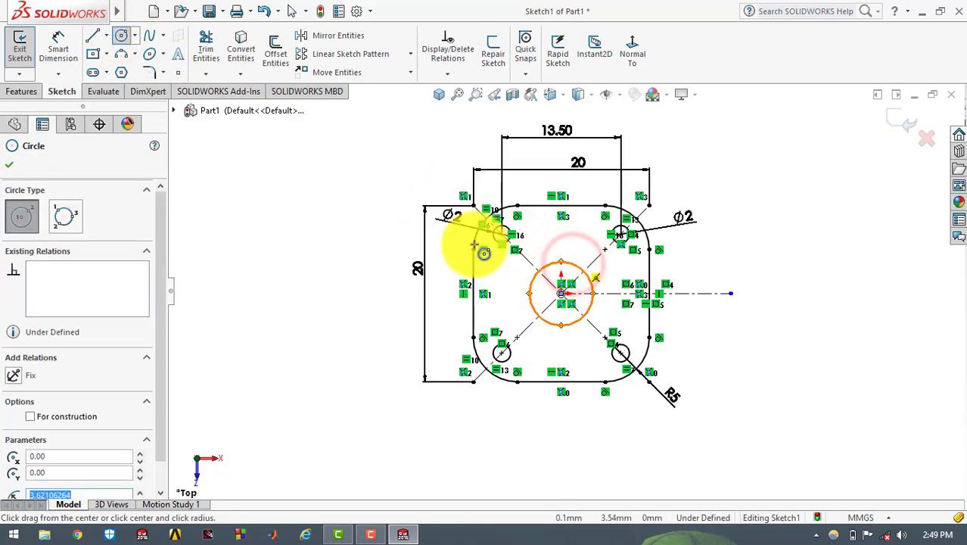
left_click(13, 165)
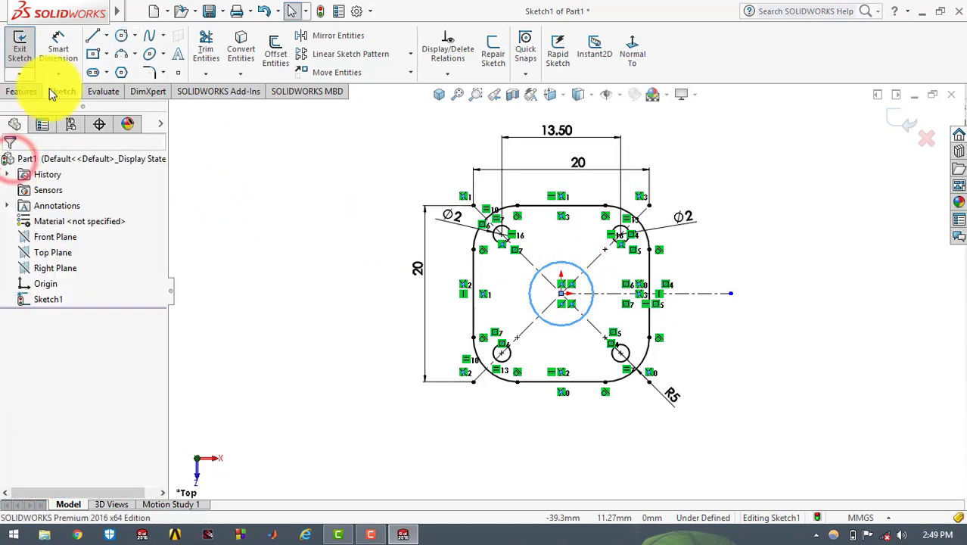
- Dimension the central circle to a diameter of 8 mm
left_click(56, 50)
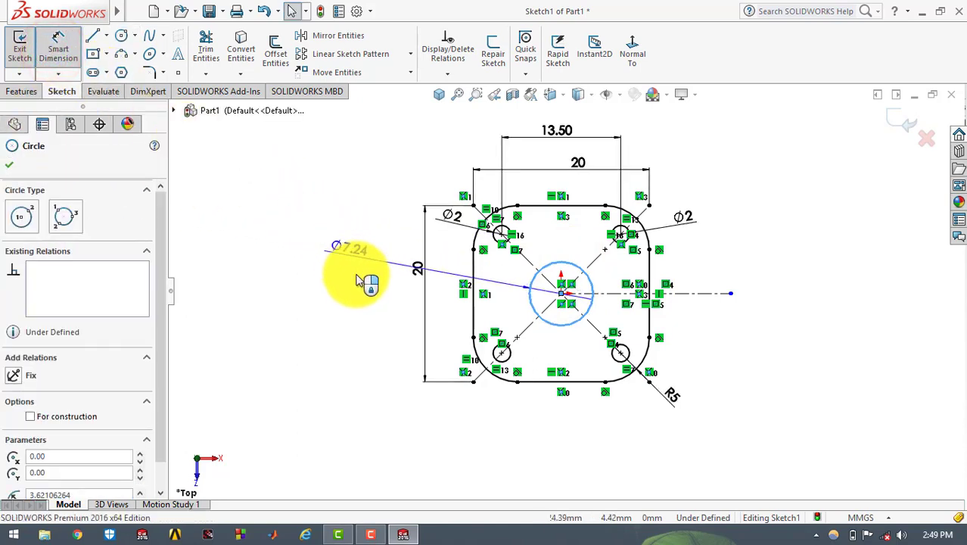
left_click(357, 280)
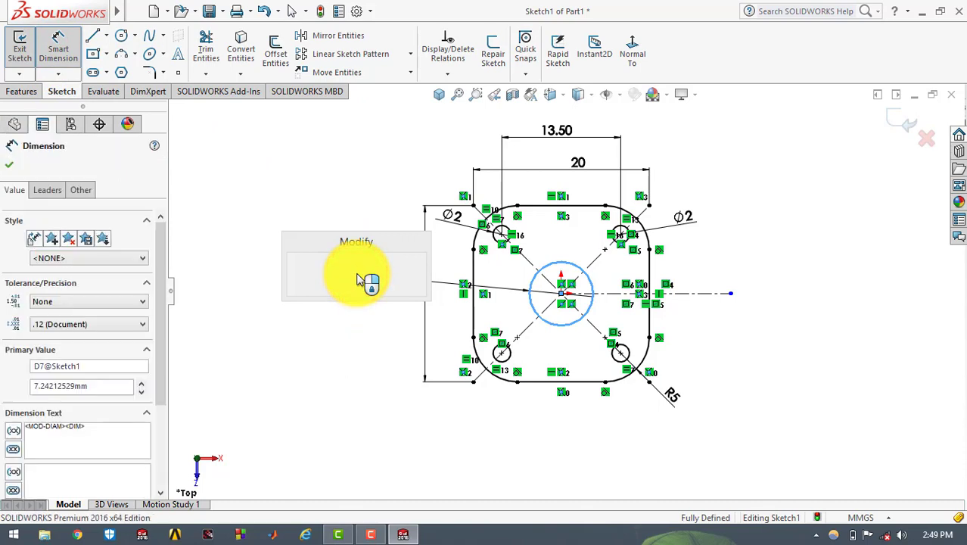
type("8")
key("Return")
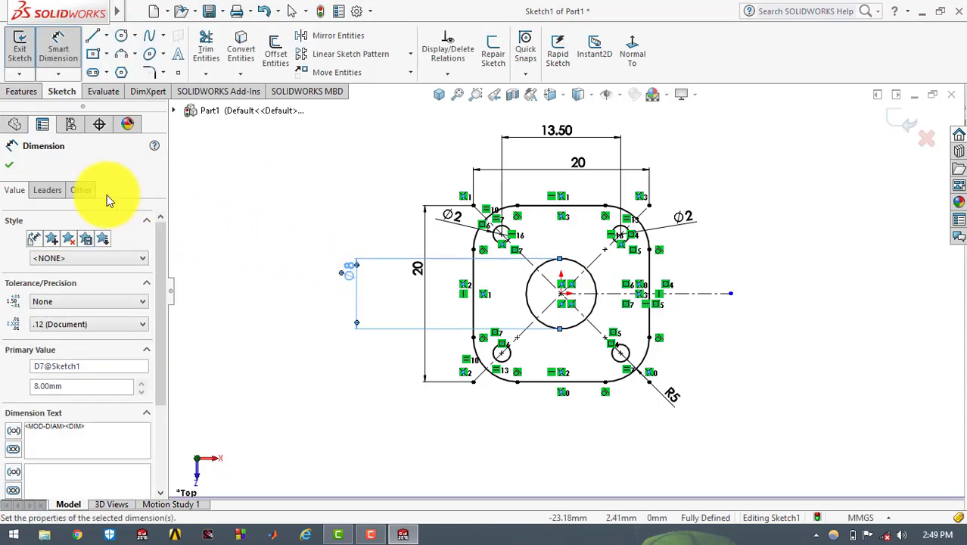
left_click(13, 160)
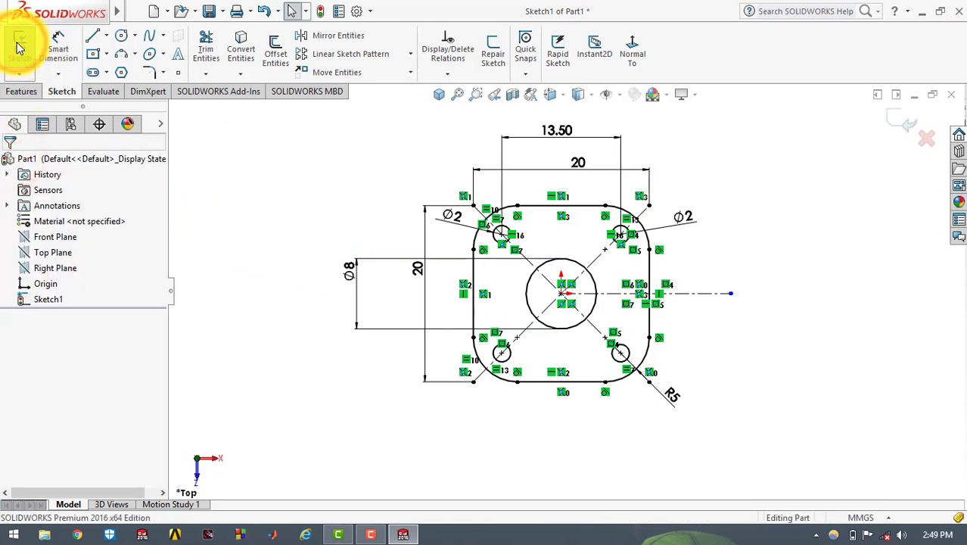
- Exit the sketch and extrude the profile as a blind boss 2 mm deep, shown in isometric view
left_click(20, 48)
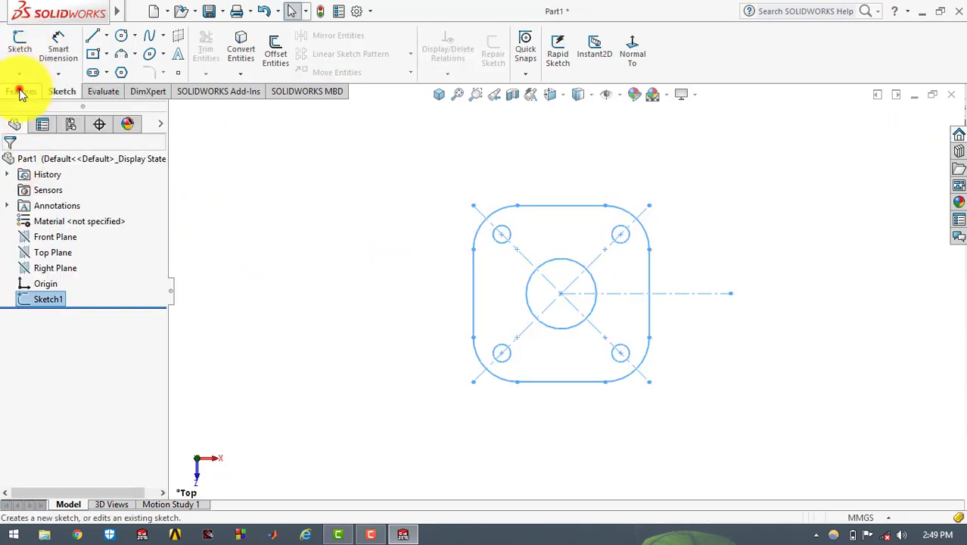
left_click(21, 92)
left_click(24, 60)
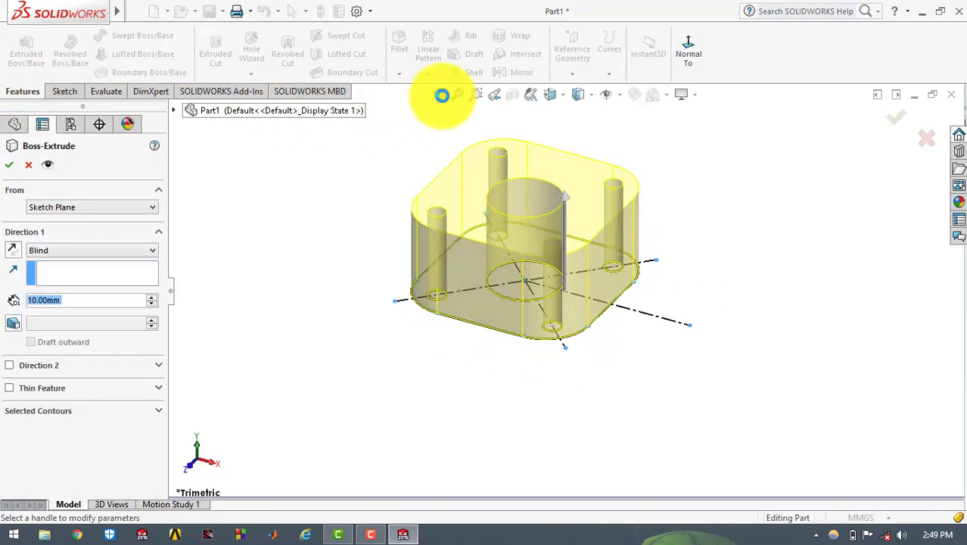
left_click(442, 97)
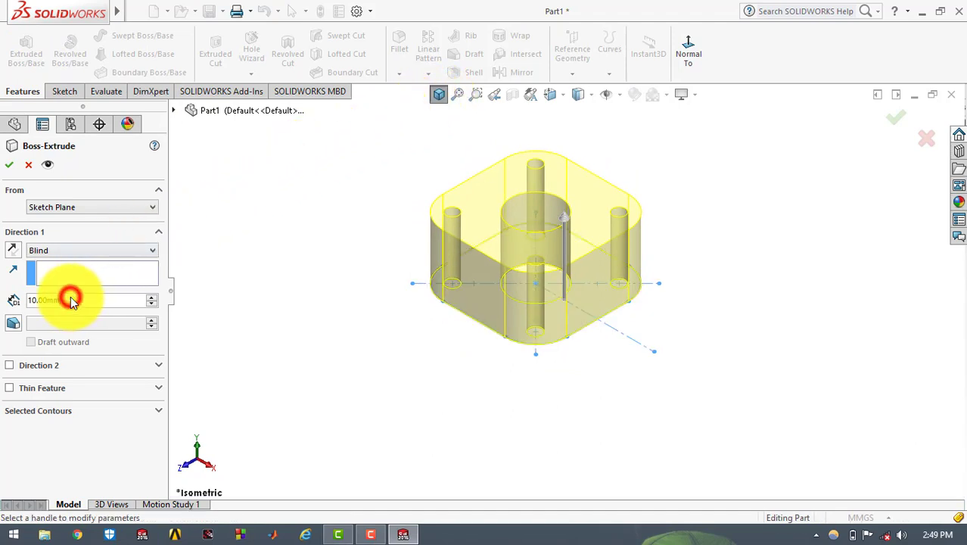
type("2")
key("Return")
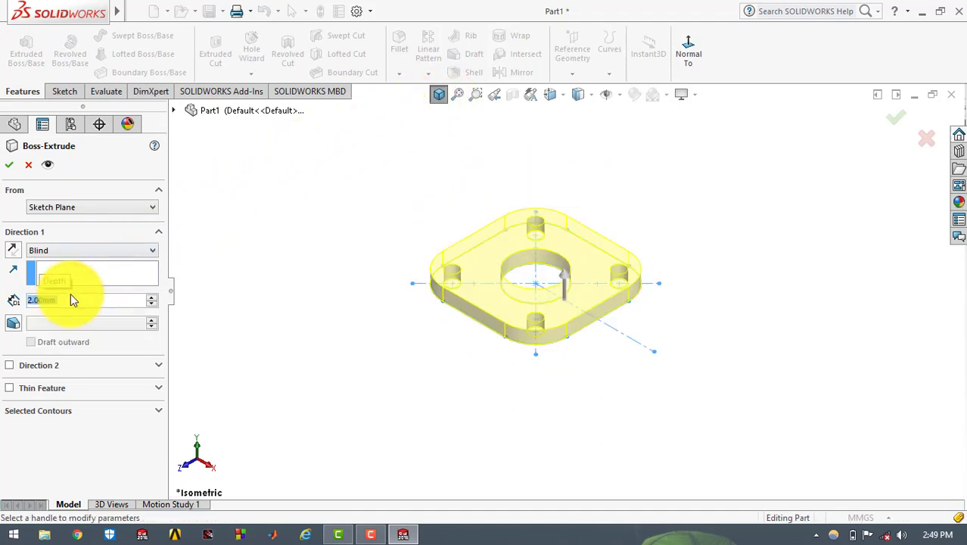
left_click(15, 168)
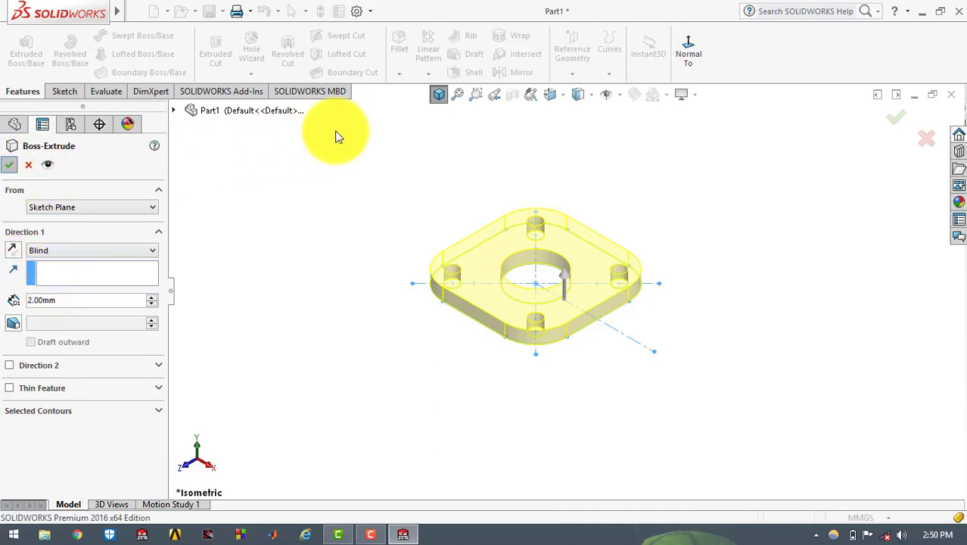
left_click(439, 99)
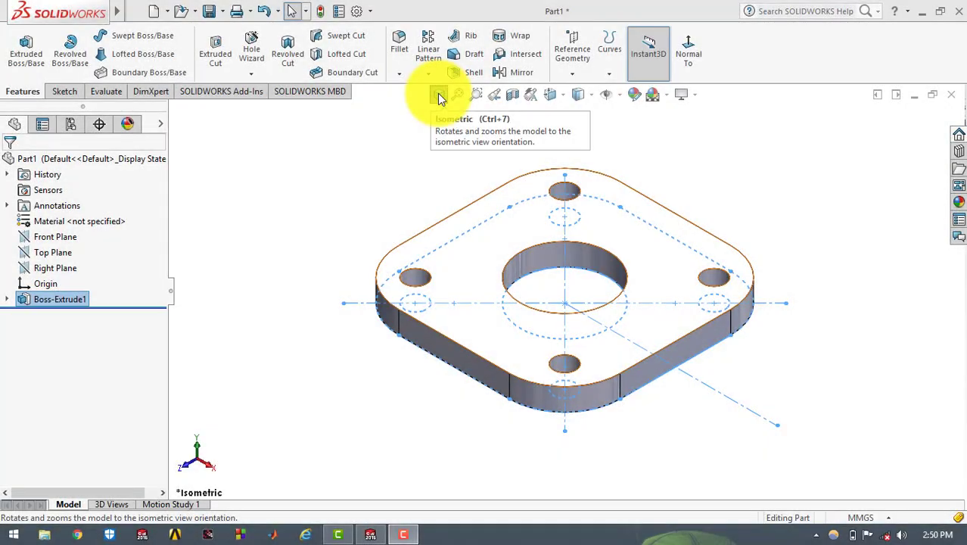
- Start a new sketch on the Front Plane and orient the view normal to it
left_click(64, 90)
left_click(21, 39)
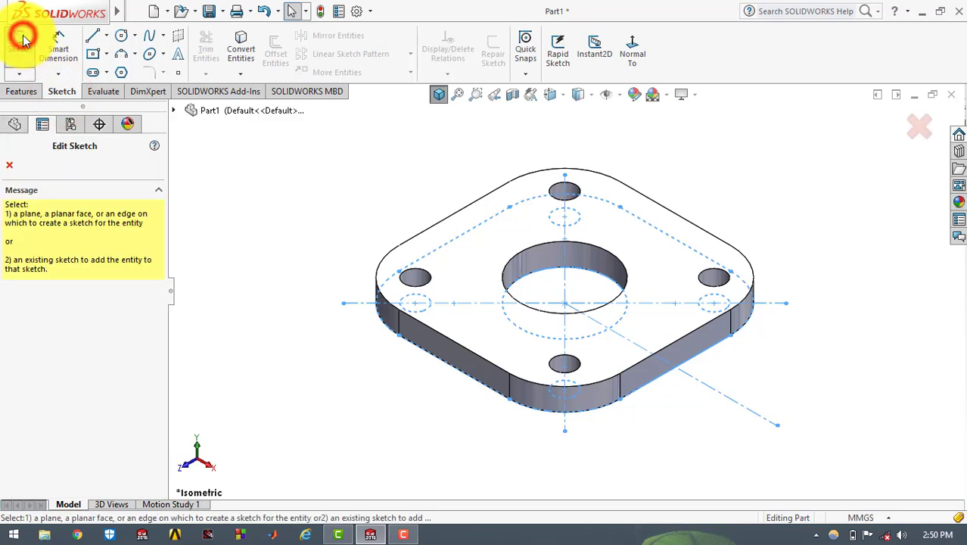
left_click(175, 110)
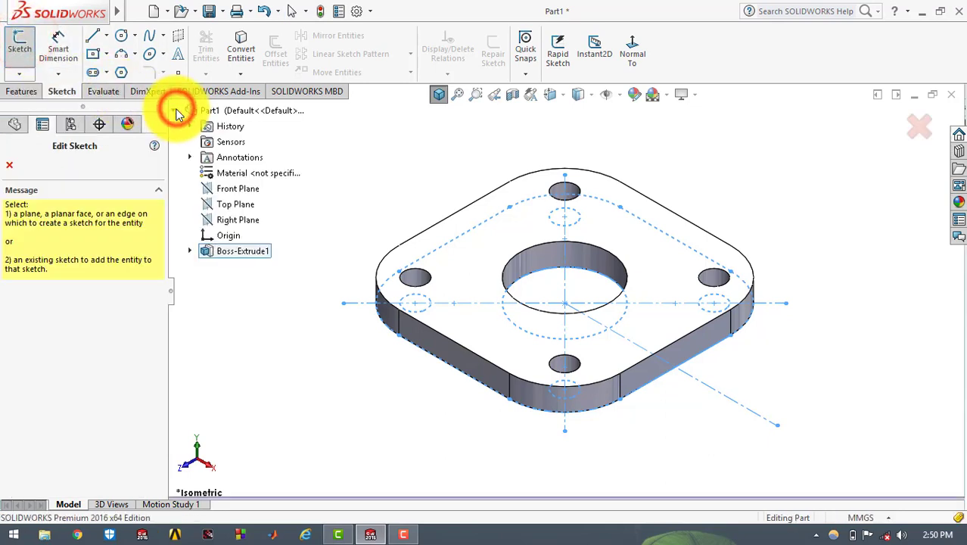
left_click(230, 189)
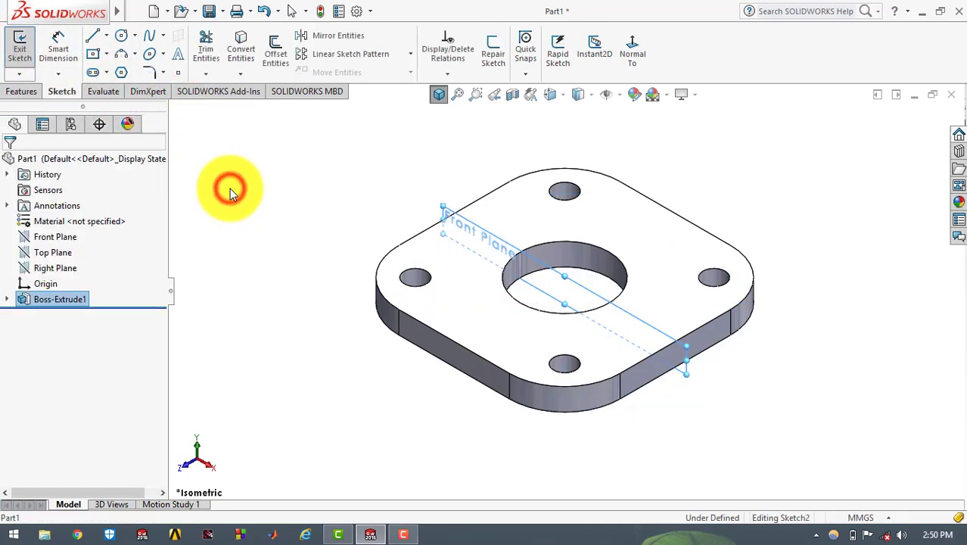
left_click(641, 51)
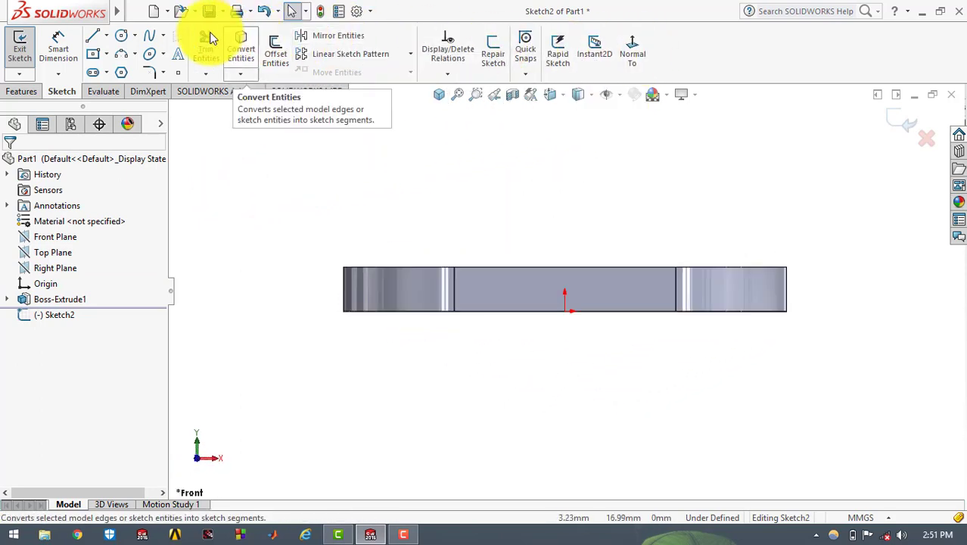
- Sketch a slanted line about 8.12 mm long, rising at about 47° from the midpoint of the plate's top edge
left_click(91, 36)
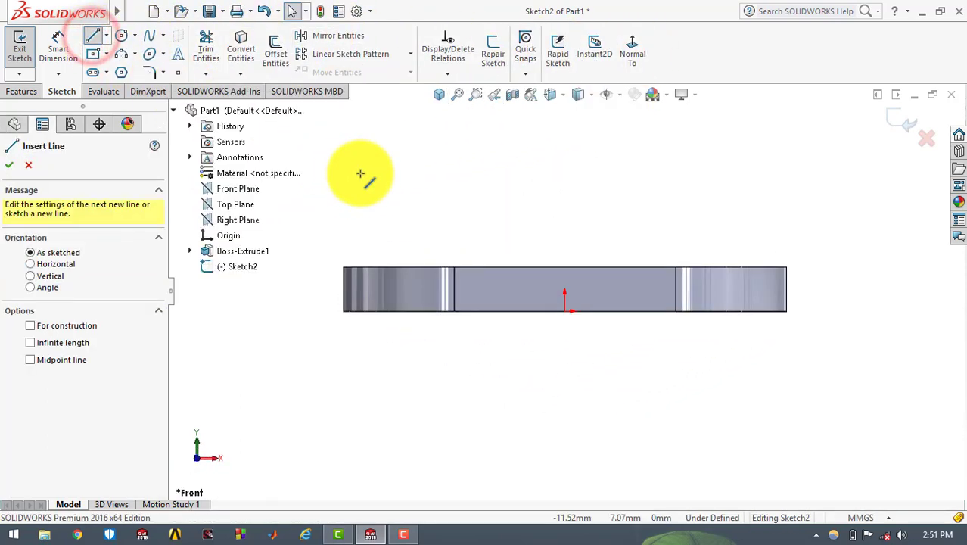
left_click(565, 266)
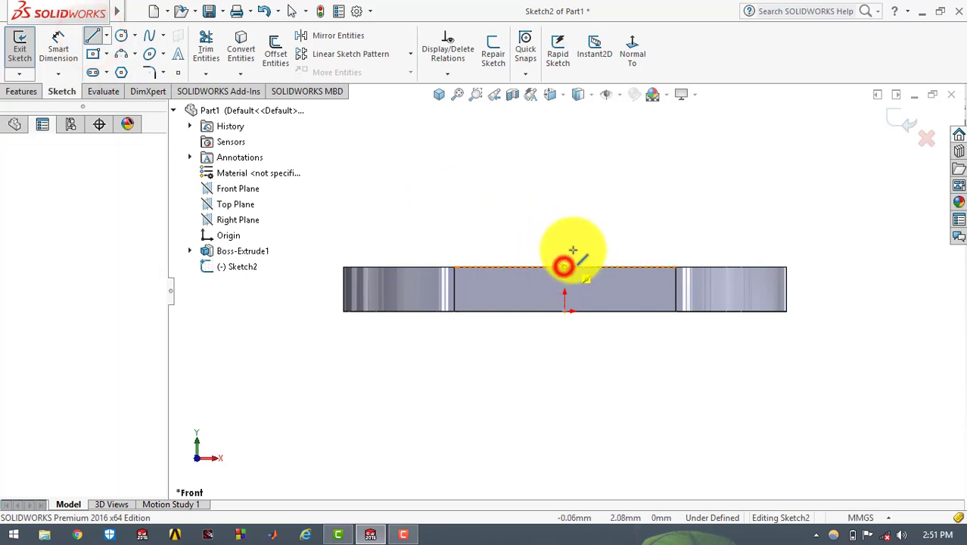
left_click(685, 136)
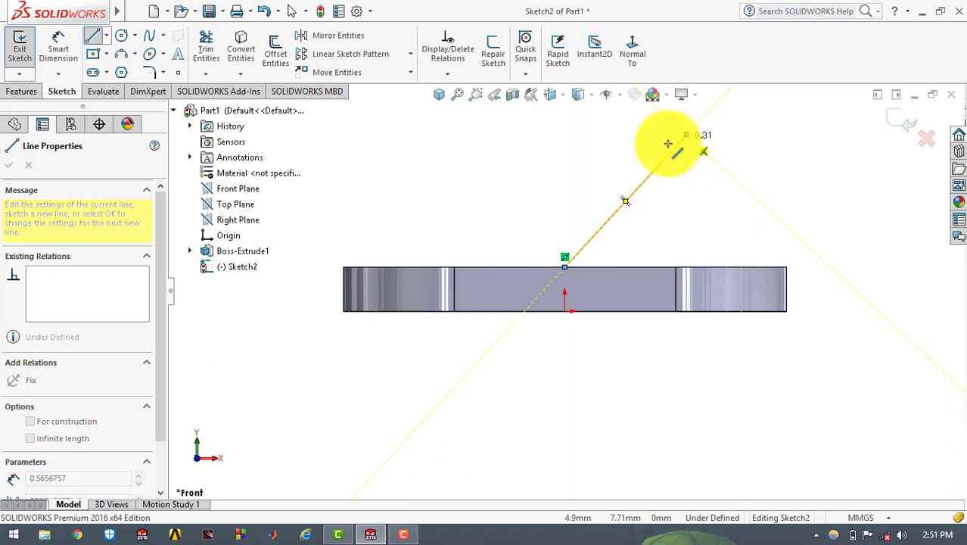
key("Escape")
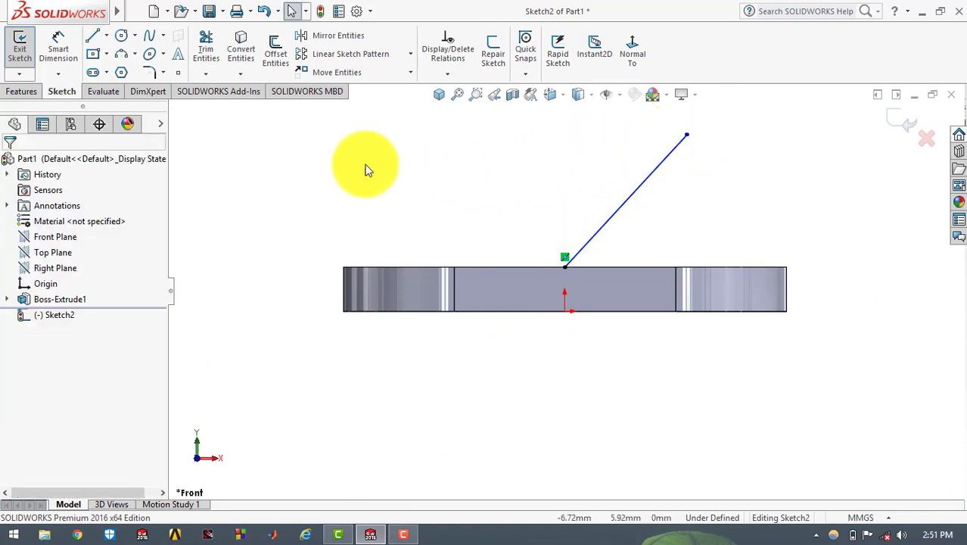
- Dimension the angle between the slanted line and the plate's top edge to 65°
left_click(58, 46)
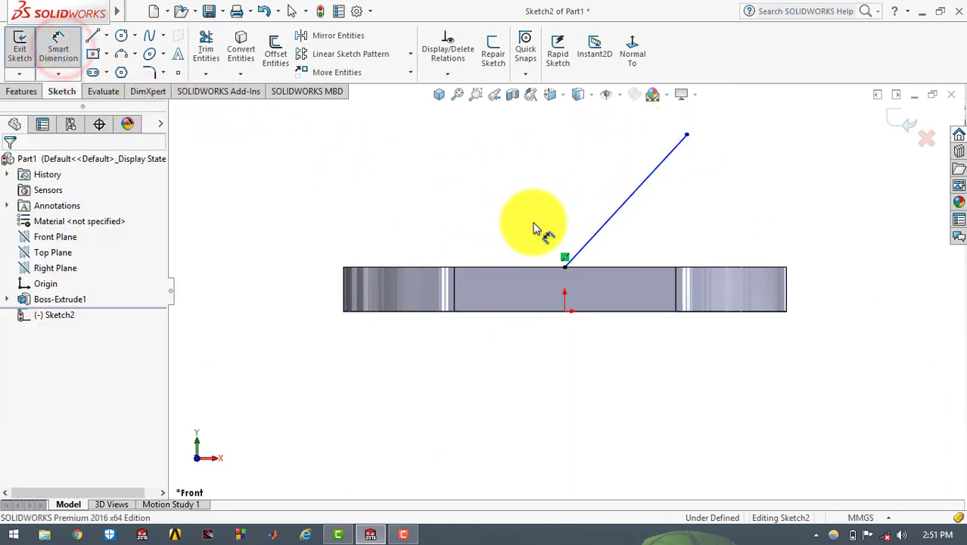
left_click(590, 242)
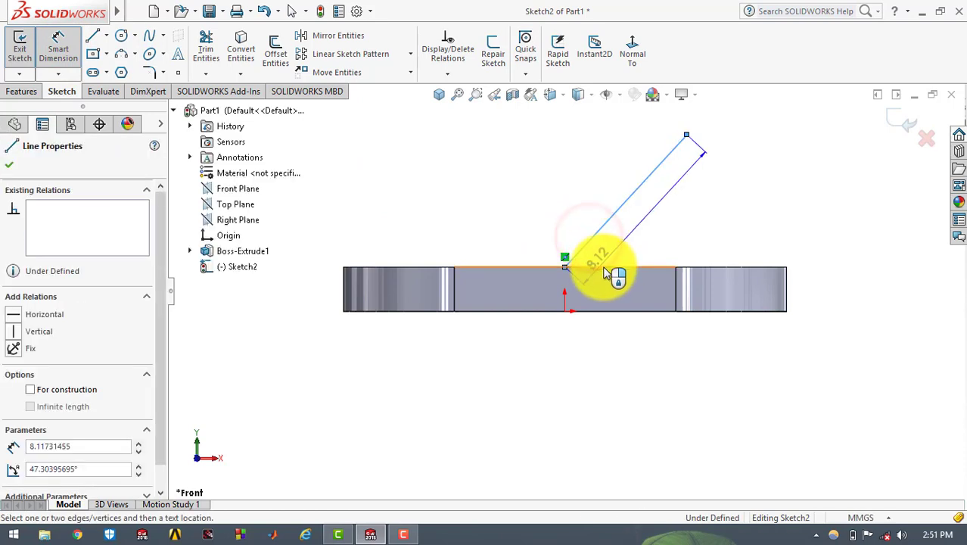
left_click(604, 269)
left_click(616, 246)
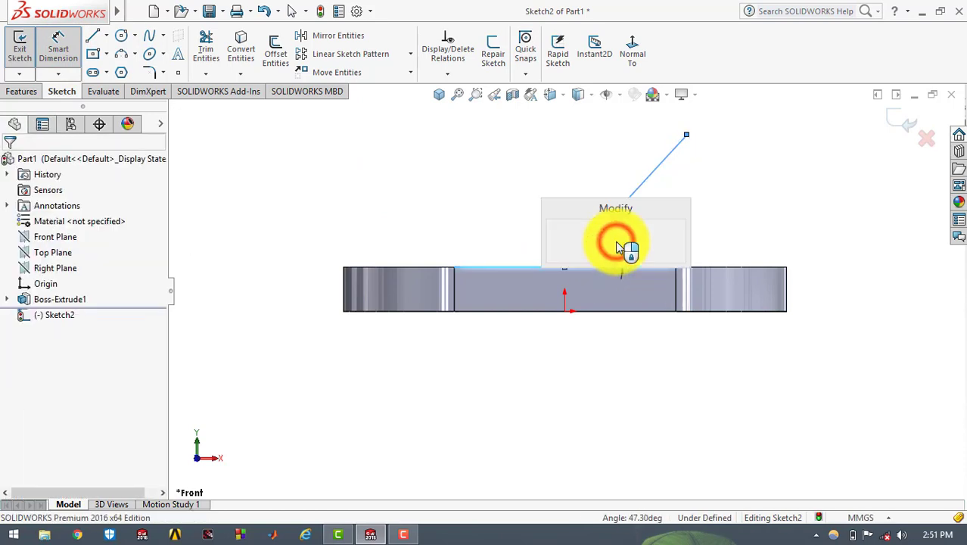
type("6")
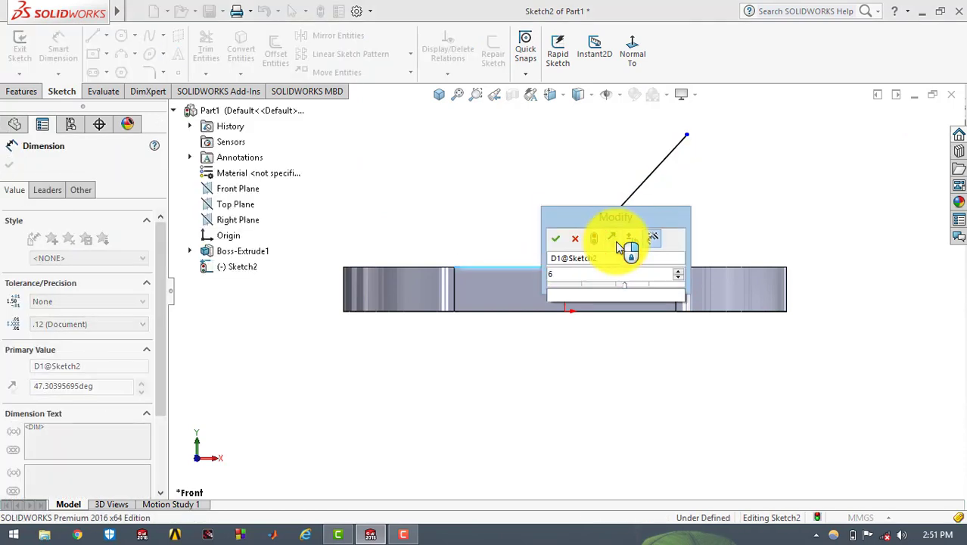
type("95")
key("Return")
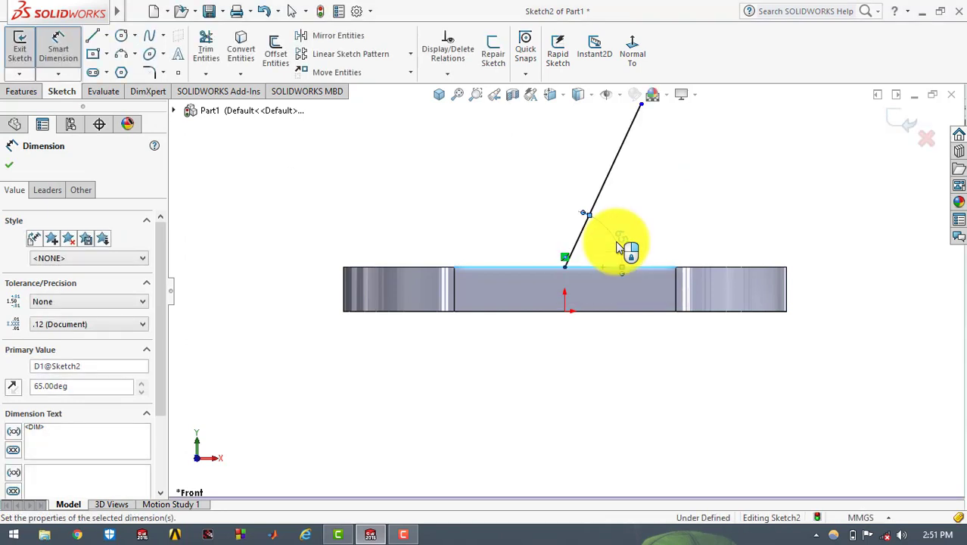
left_click(563, 170)
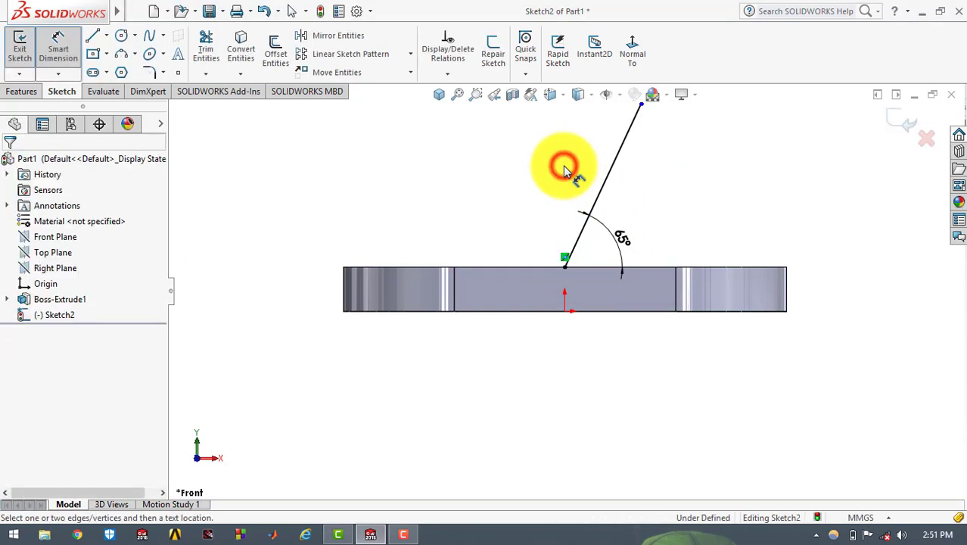
- Dimension the slanted line's length to 8 mm, placing the aligned dimension below the plate
left_click(614, 171)
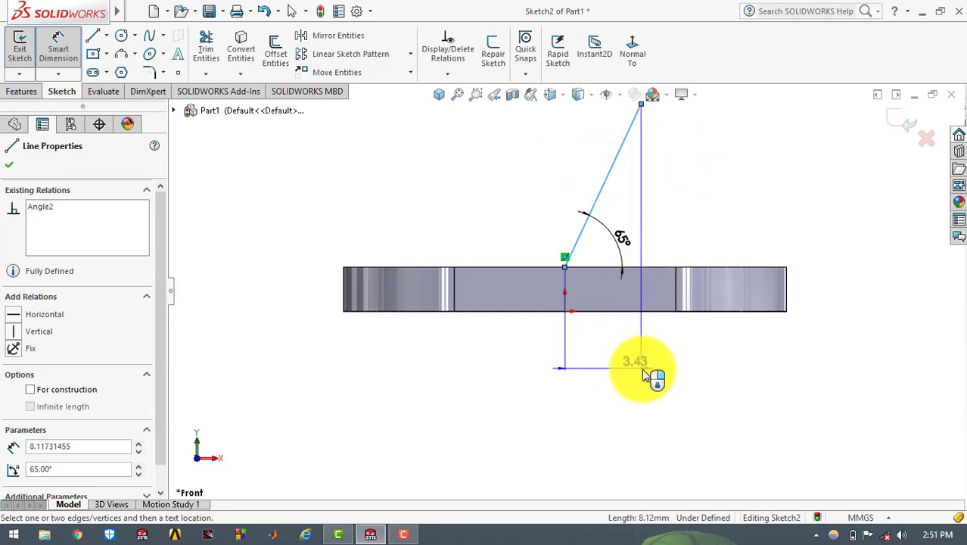
left_click(652, 366)
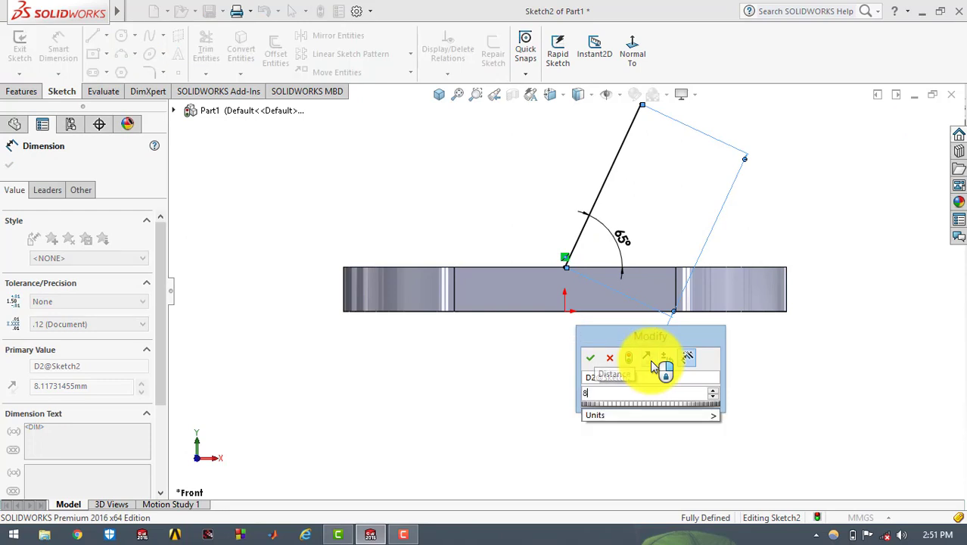
key("Return")
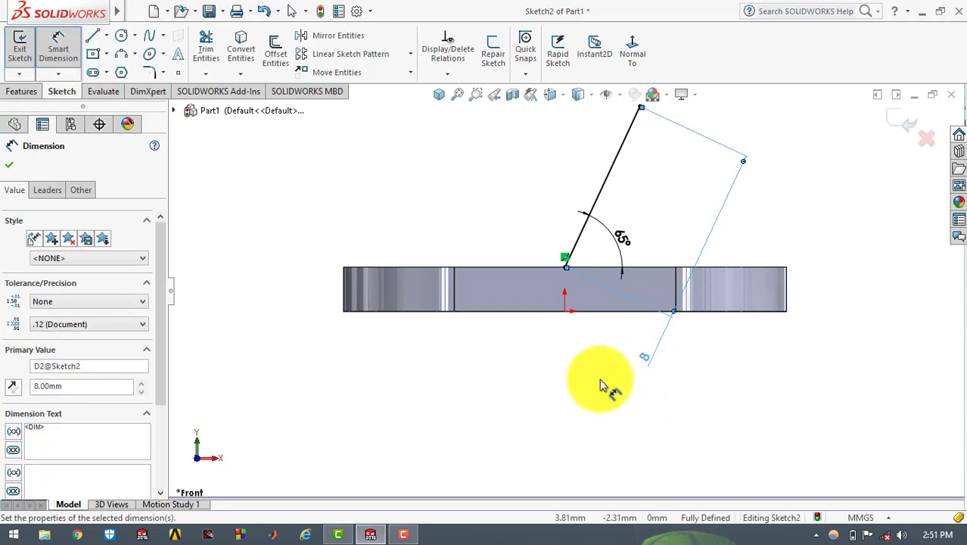
left_click(602, 384)
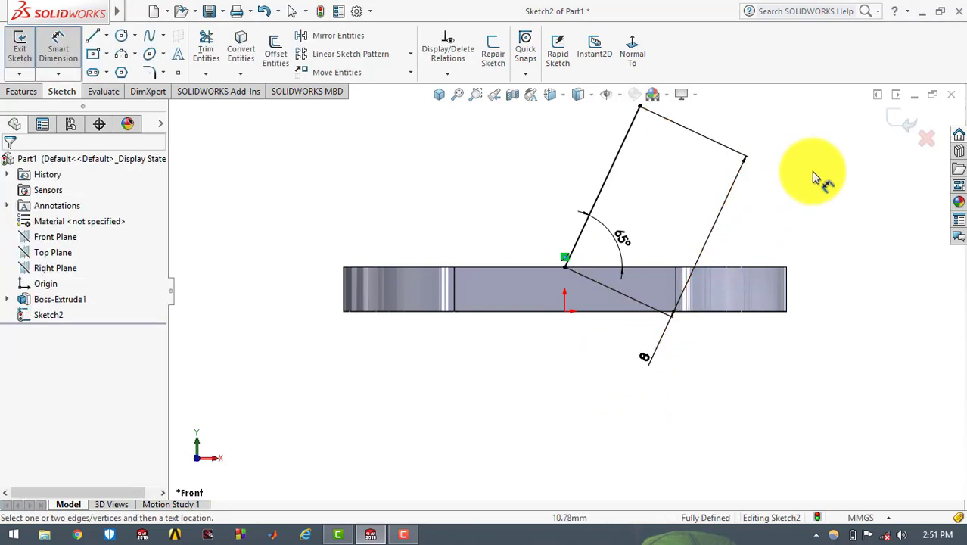
- Exit the line sketch and show the model in isometric view
left_click(891, 125)
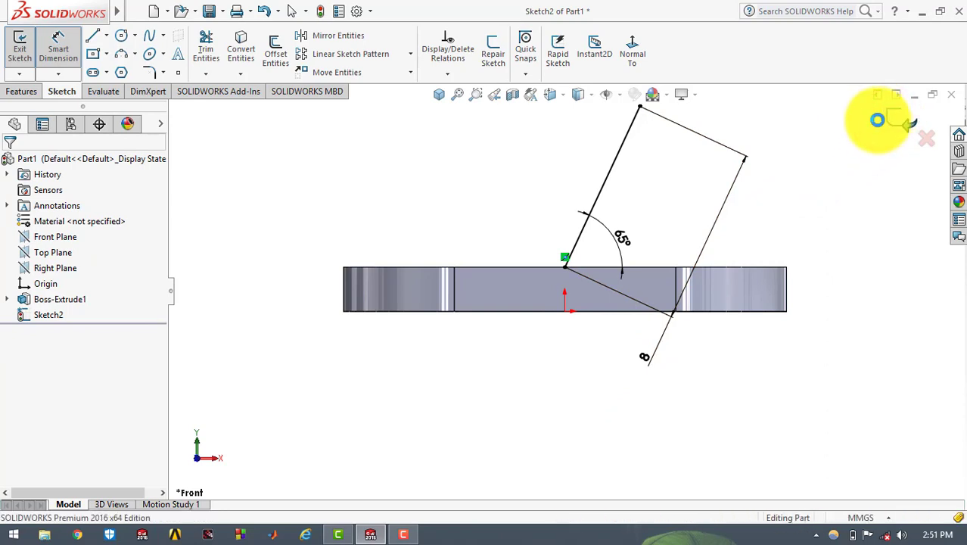
left_click(435, 96)
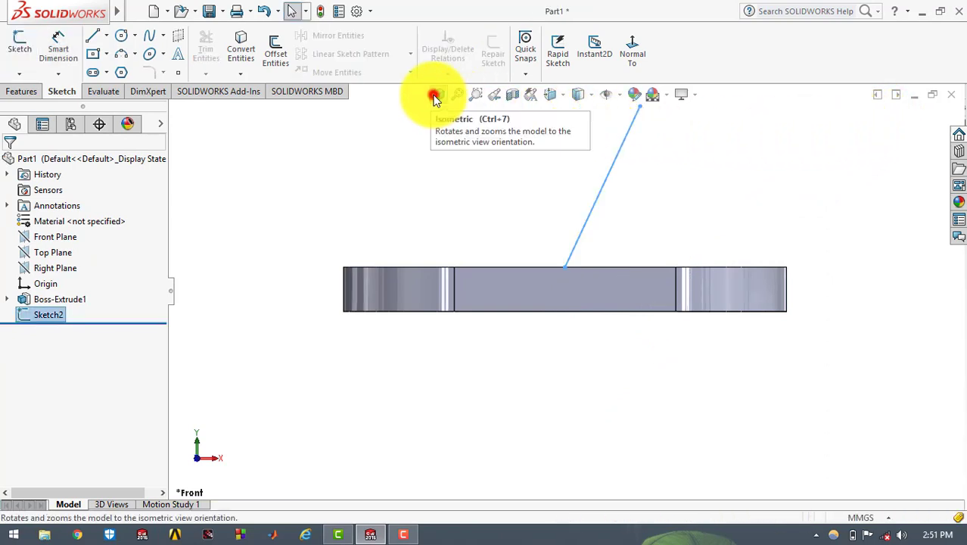
left_click(360, 170)
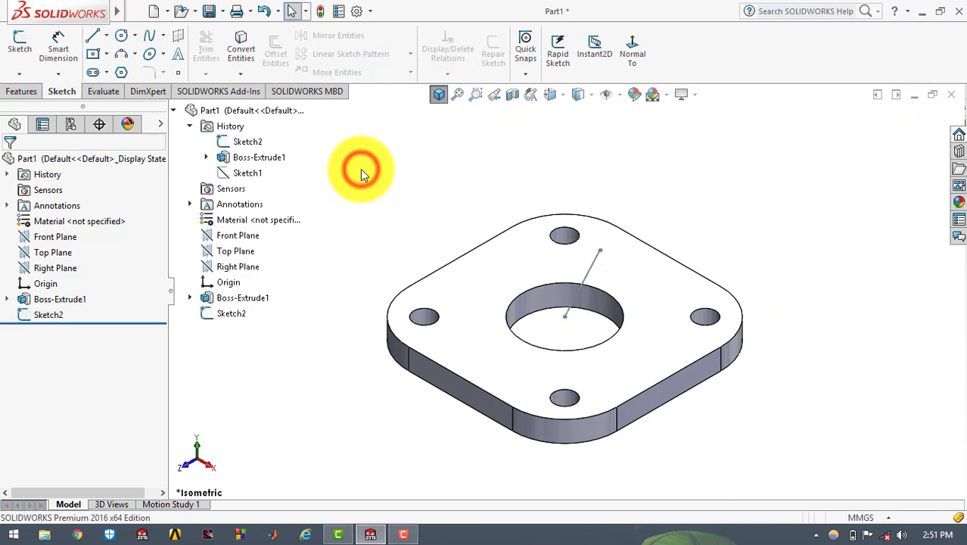
- Create a reference plane parallel to the plate's top face and coincident with the slanted line's upper endpoint
left_click(31, 91)
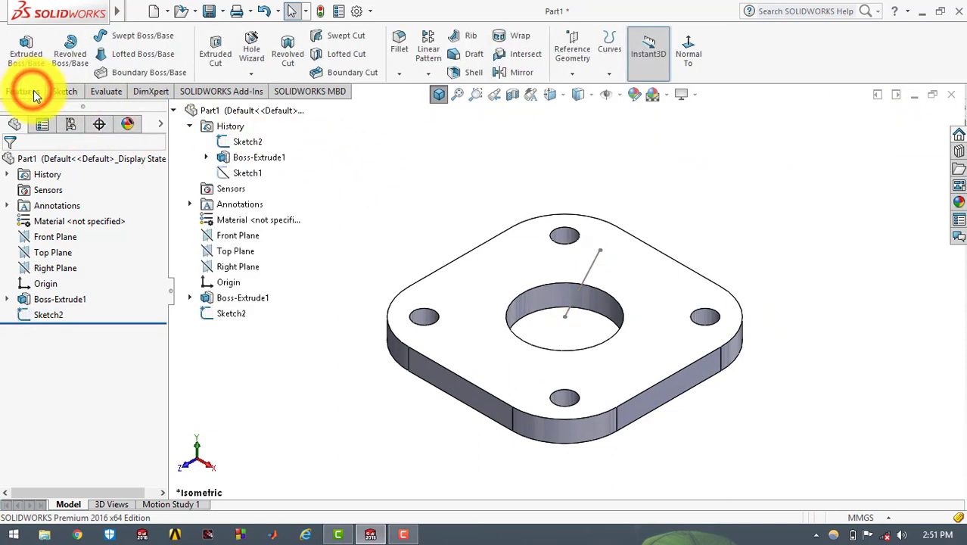
left_click(559, 77)
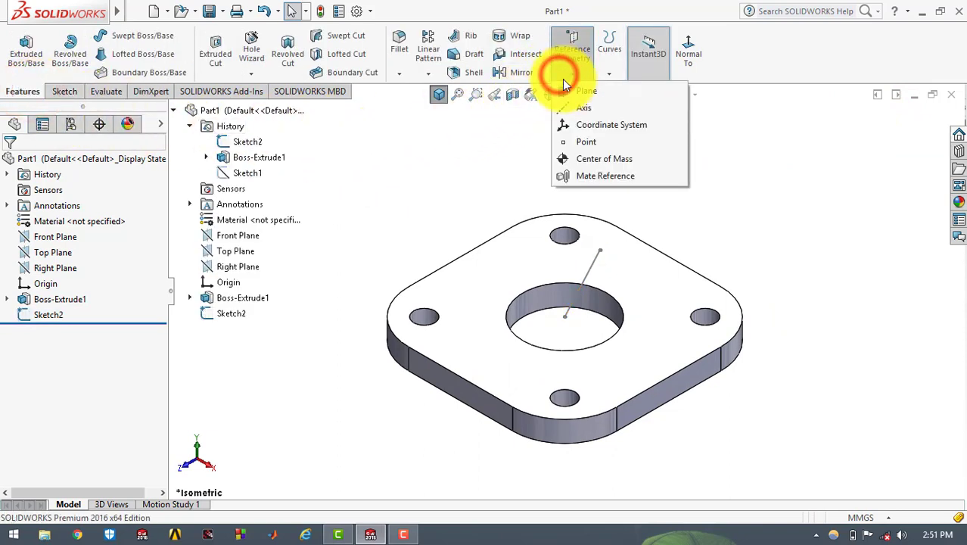
left_click(567, 91)
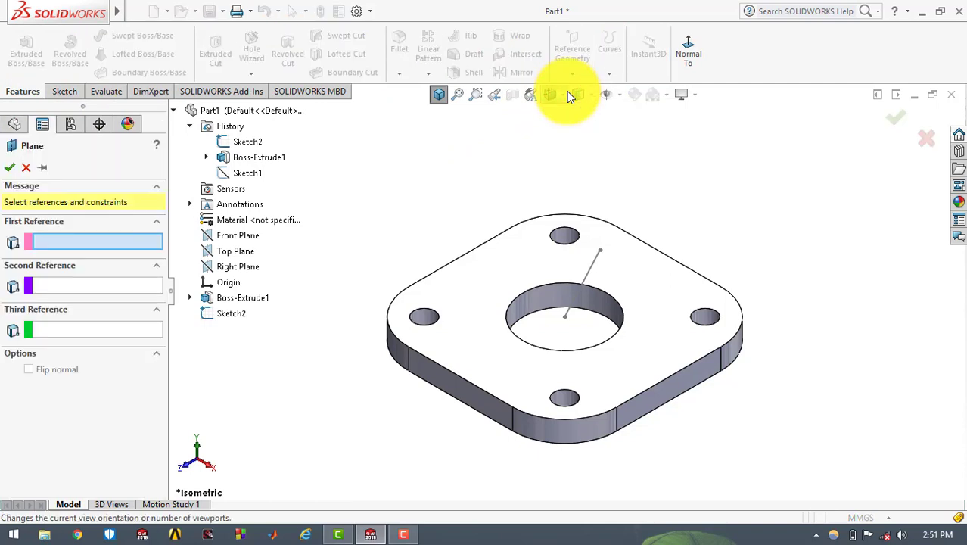
left_click(490, 284)
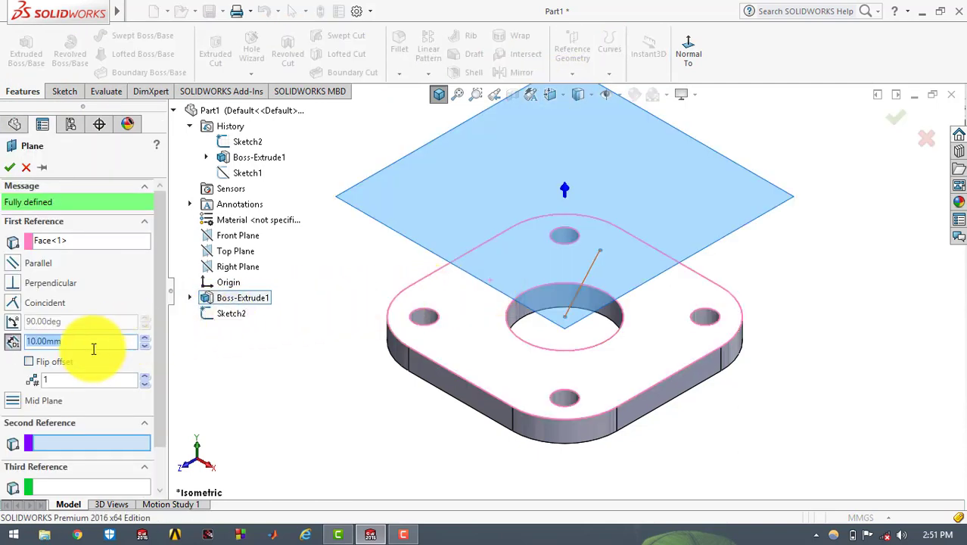
left_click(55, 442)
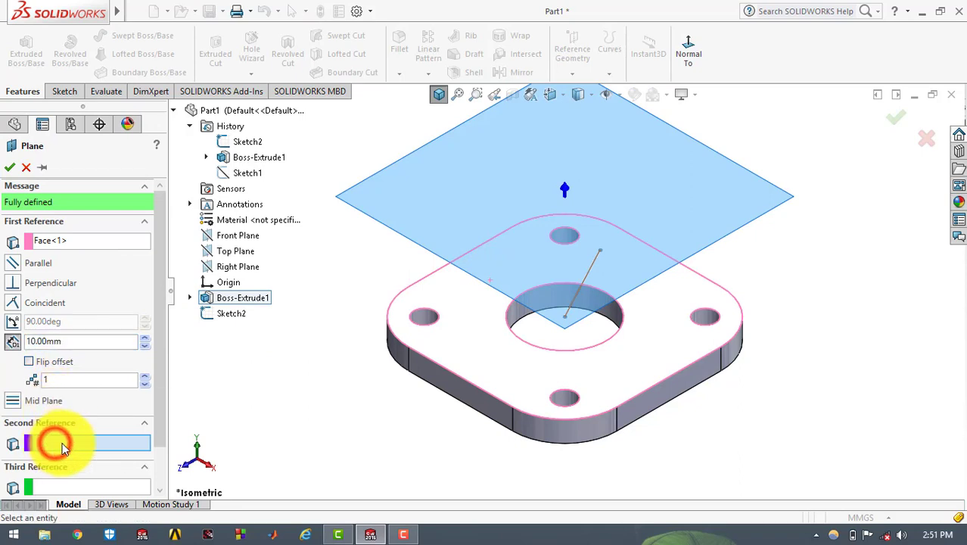
left_click(599, 251)
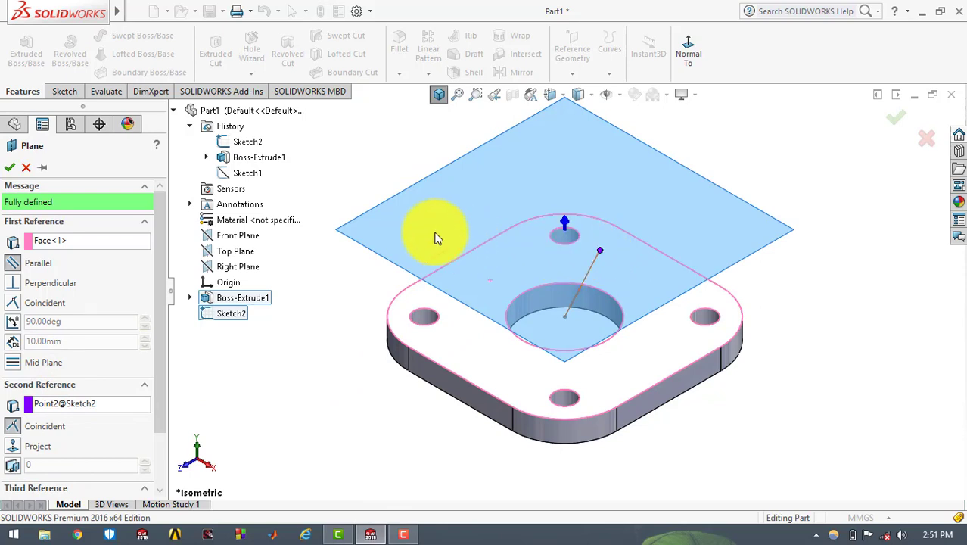
left_click(9, 166)
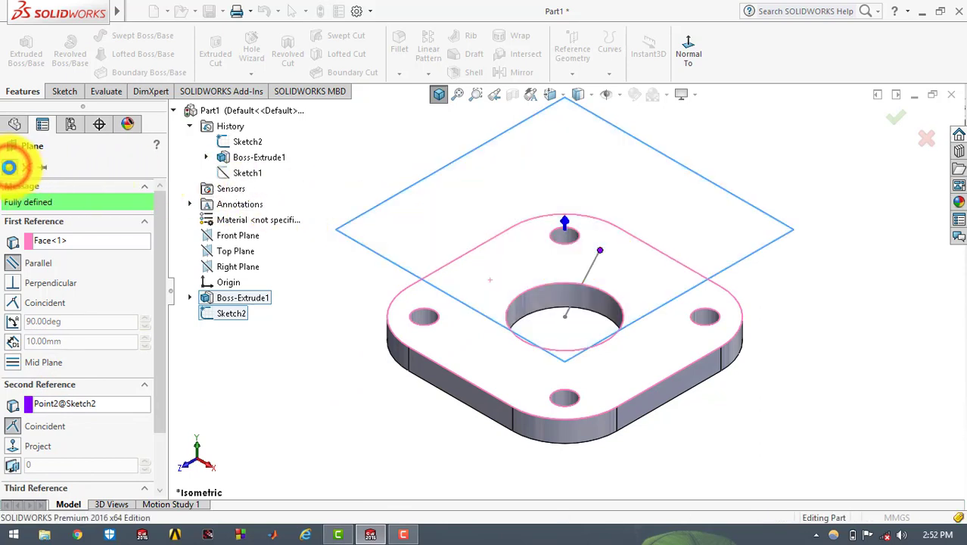
- Start a new sketch on the new reference plane and orient the view normal to it
left_click(71, 92)
left_click(19, 40)
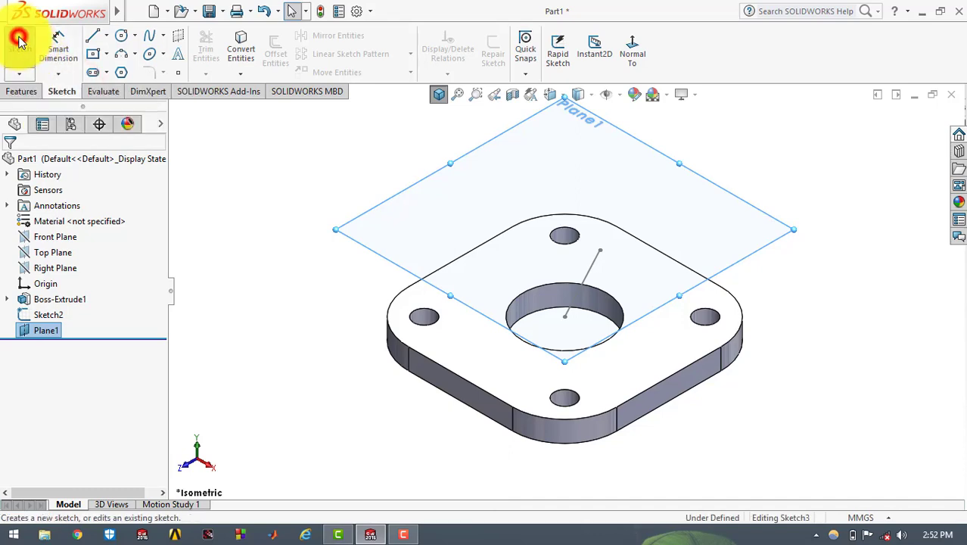
left_click(637, 53)
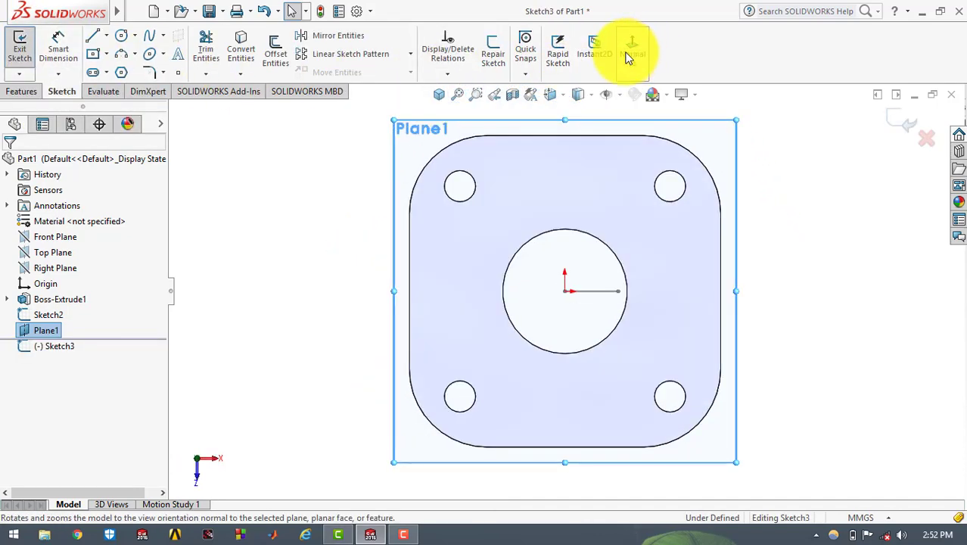
- Sketch two concentric circles centred on the slanted line's upper endpoint, with radii of about 2.47 mm and 3.88 mm
left_click(121, 36)
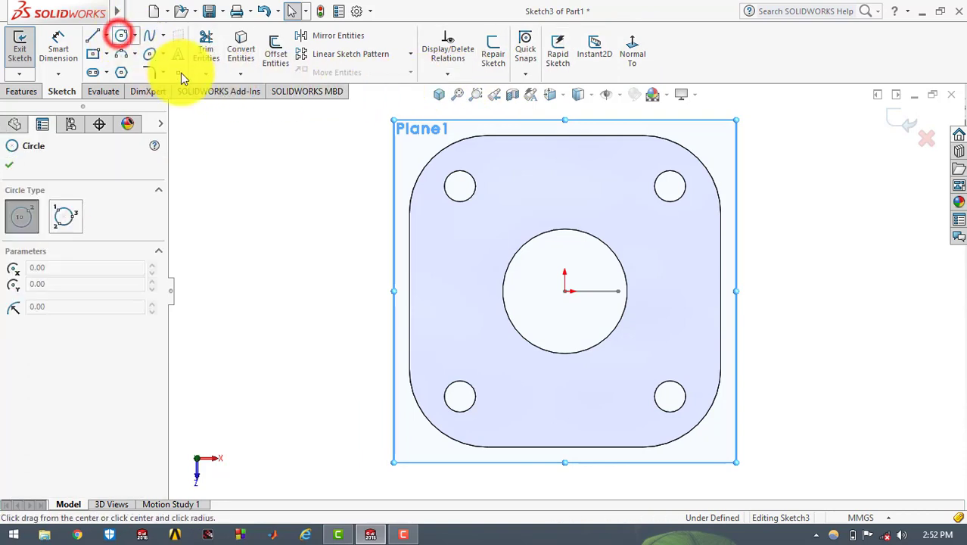
left_click(618, 290)
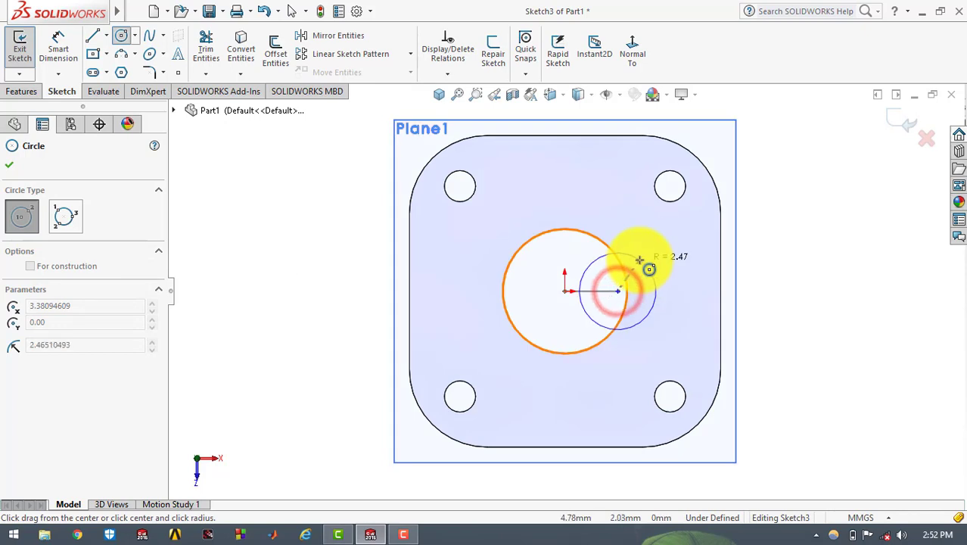
left_click(640, 258)
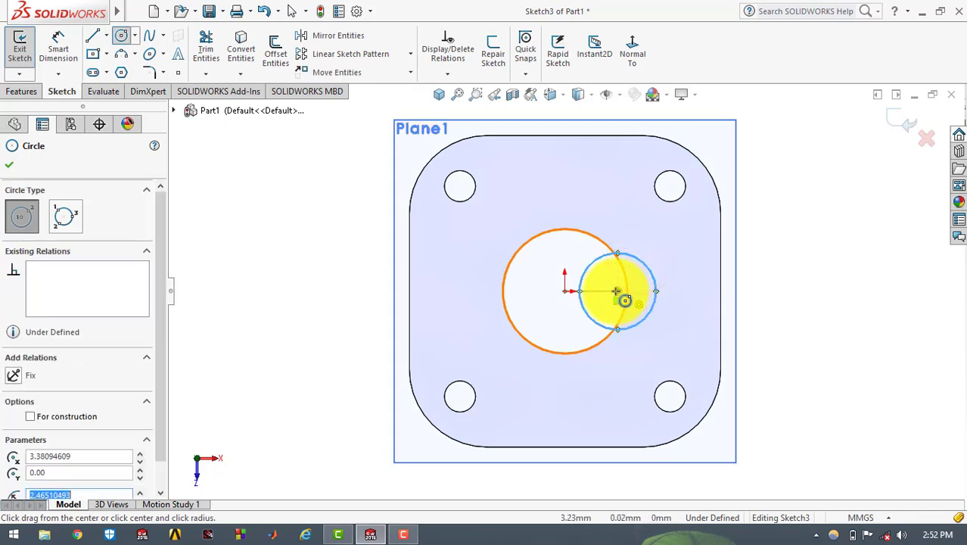
left_click(617, 290)
left_click(628, 236)
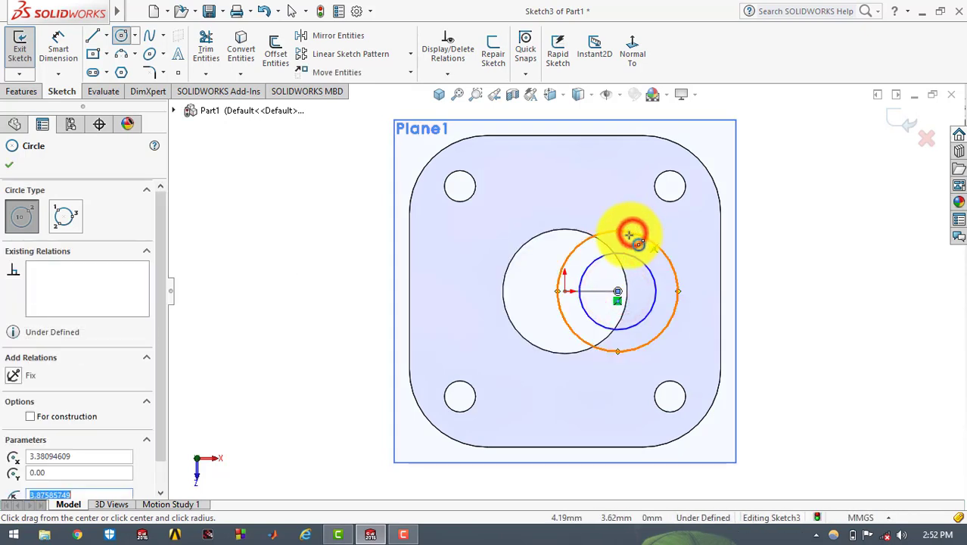
left_click(8, 166)
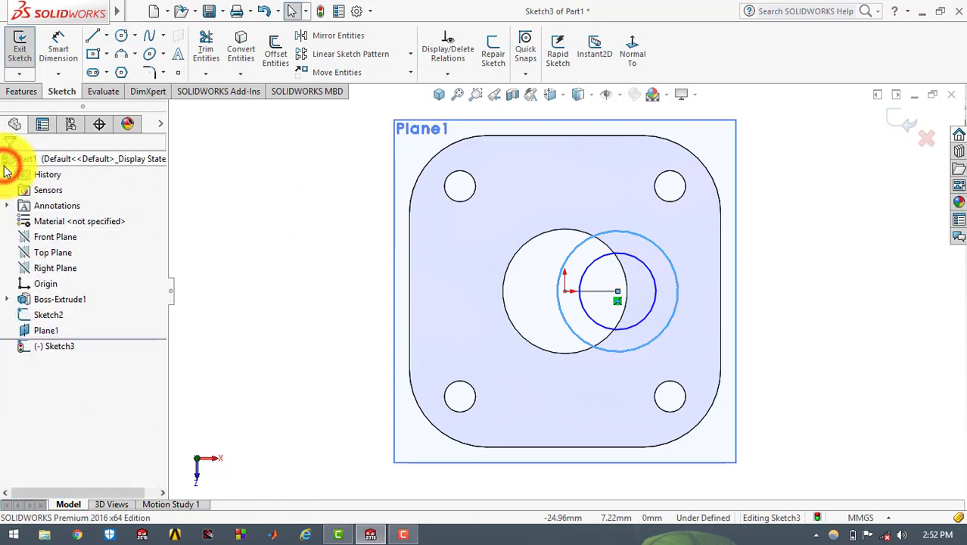
- Dimension the outer circle to a diameter of 10 mm
left_click(58, 49)
left_click(673, 266)
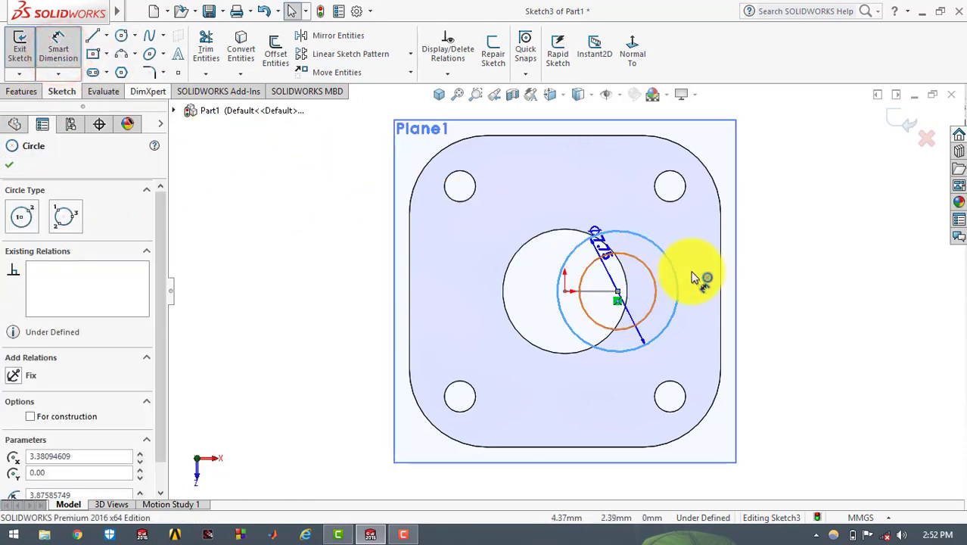
left_click(762, 286)
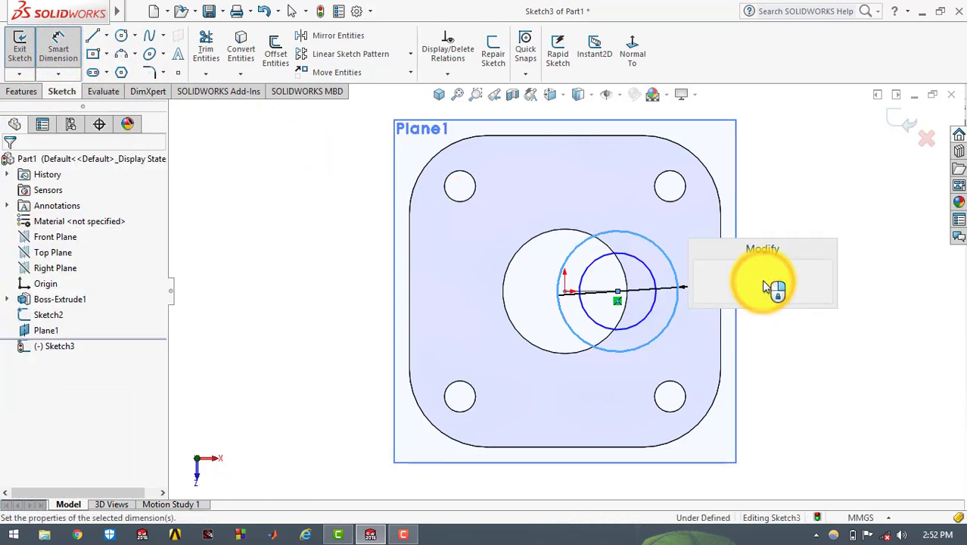
type("10")
key("Return")
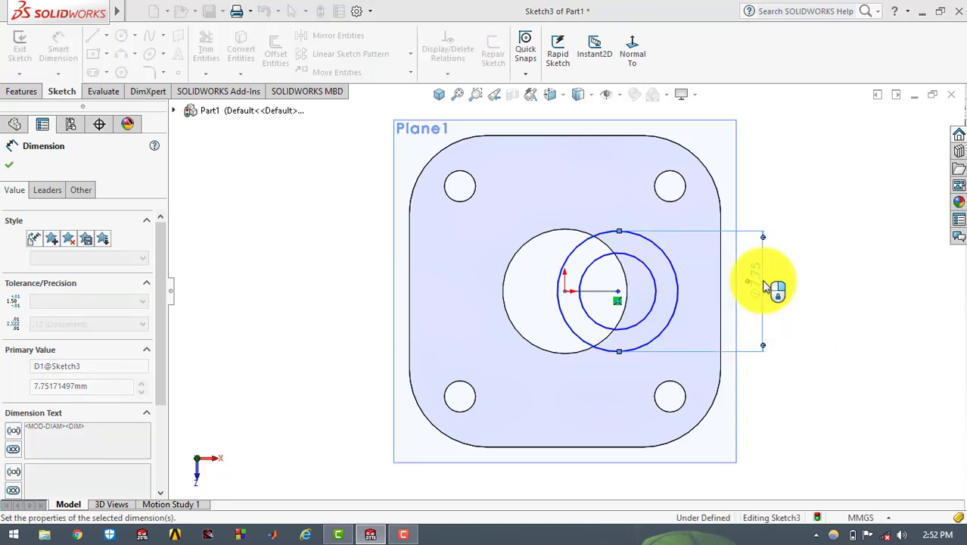
- Dimension the inner circle to a diameter of 8 mm
left_click(656, 292)
left_click(755, 185)
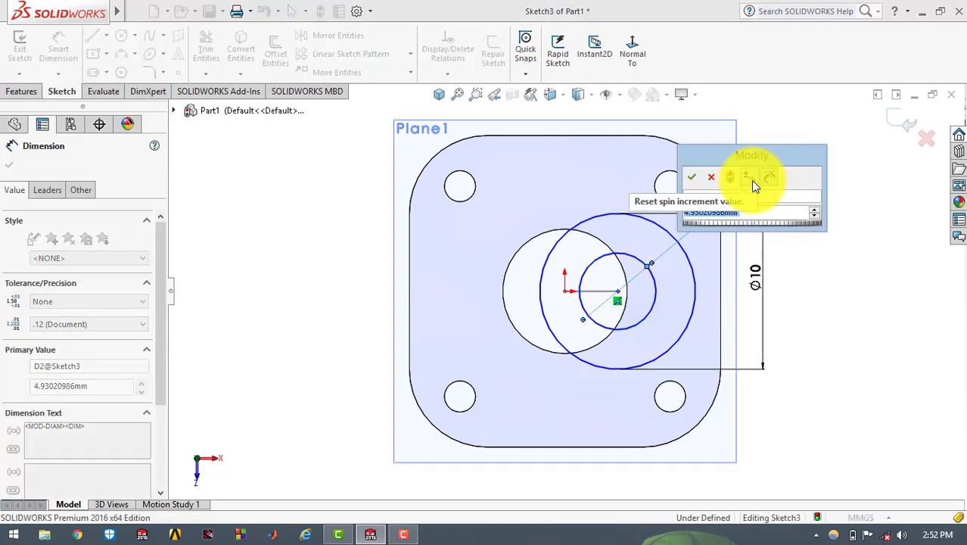
type("8")
key("Return")
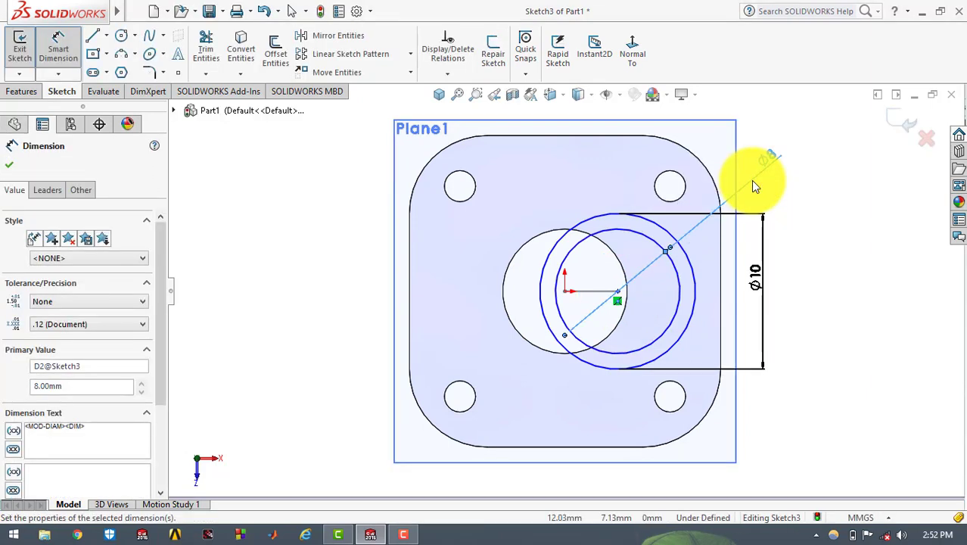
left_click(806, 196)
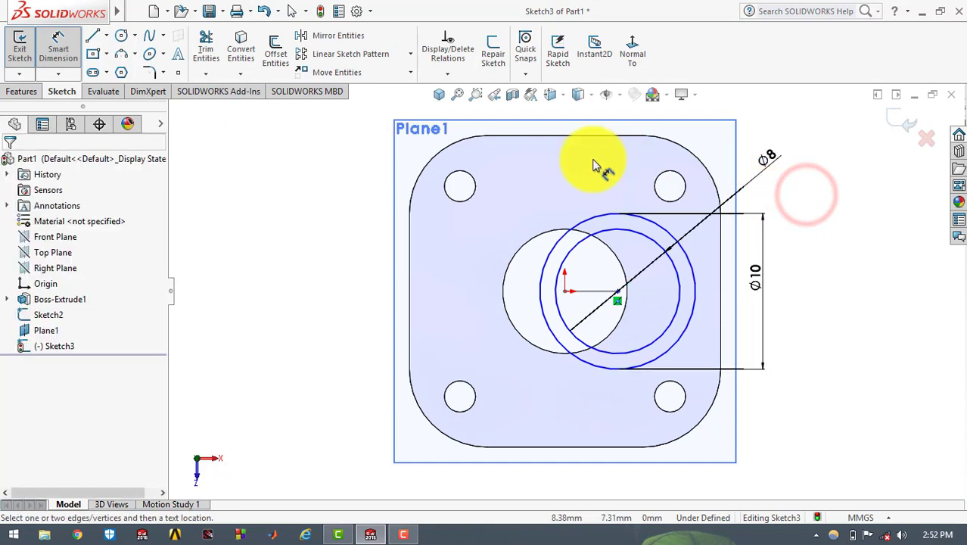
left_click(59, 45)
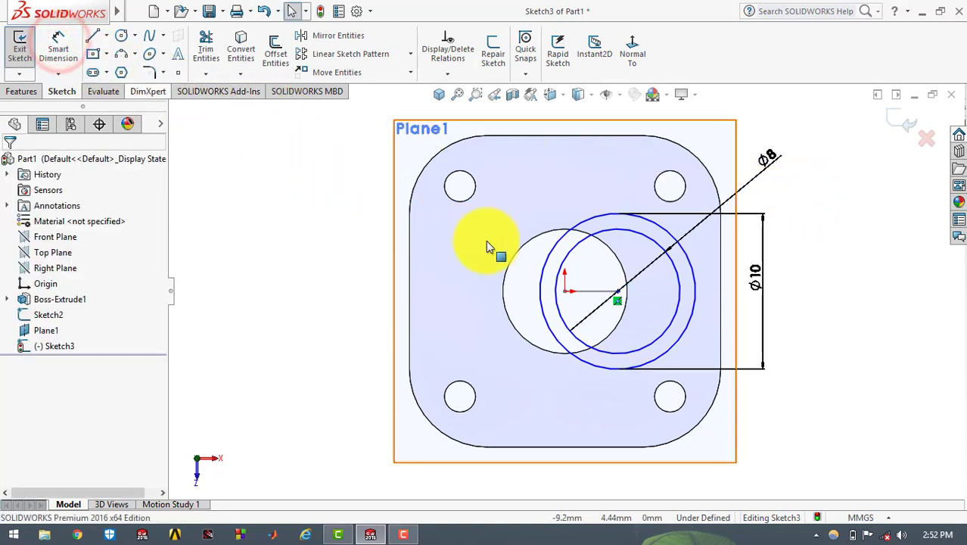
- Add a Pierce relation between the circles' centre point and the slanted line, and exit the sketch
left_click(617, 290)
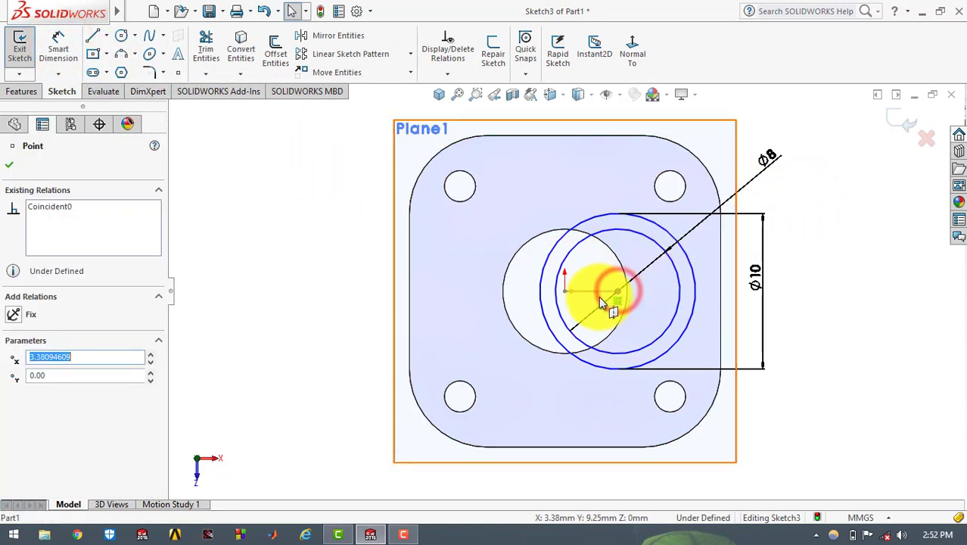
left_click(596, 292, "ctrl")
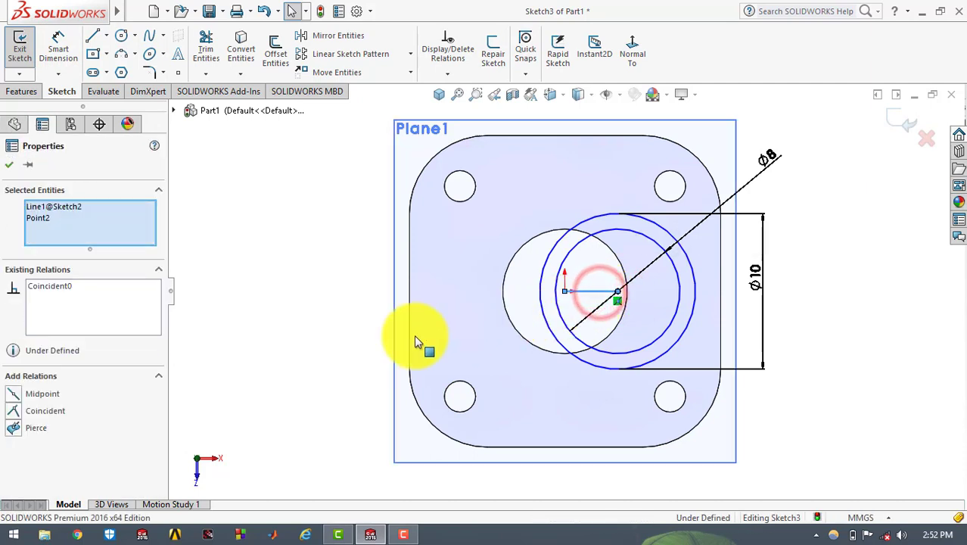
left_click(12, 428)
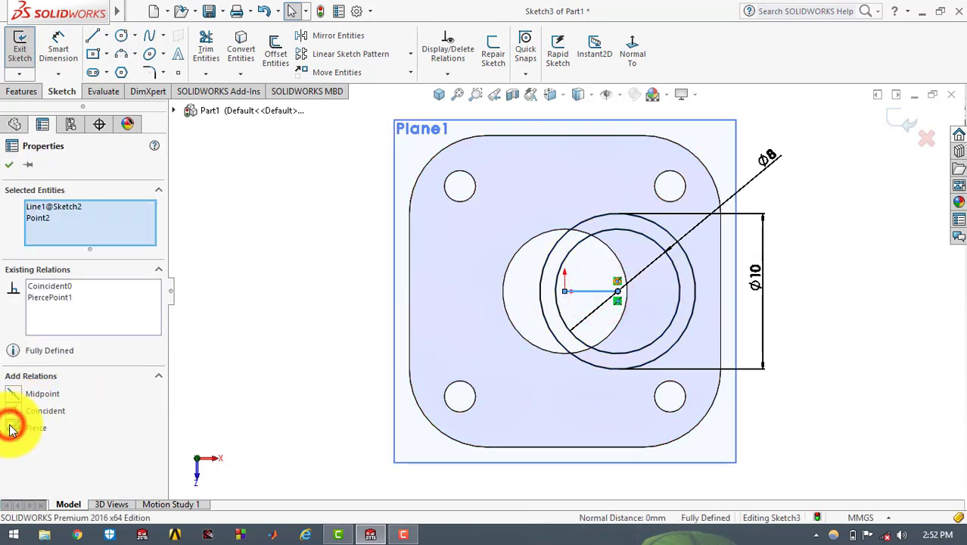
left_click(8, 166)
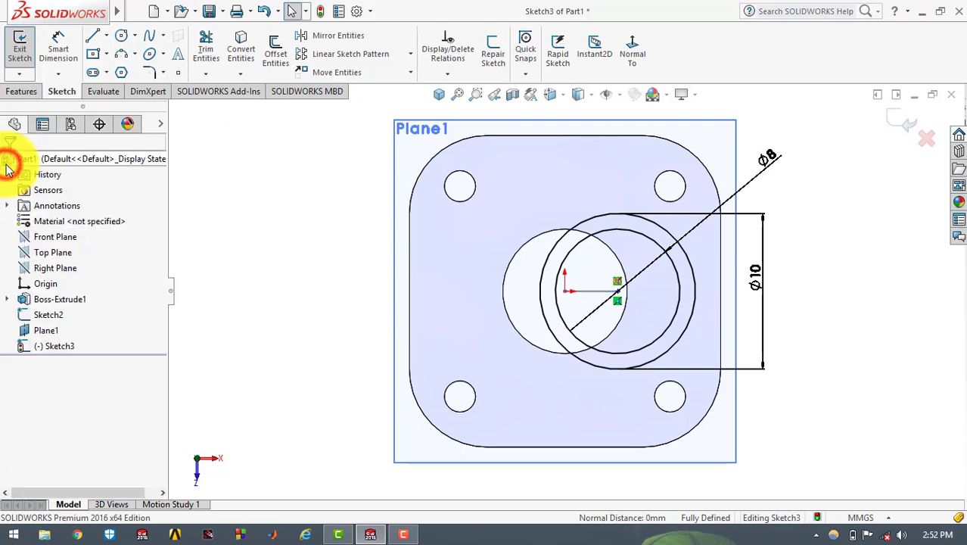
left_click(21, 58)
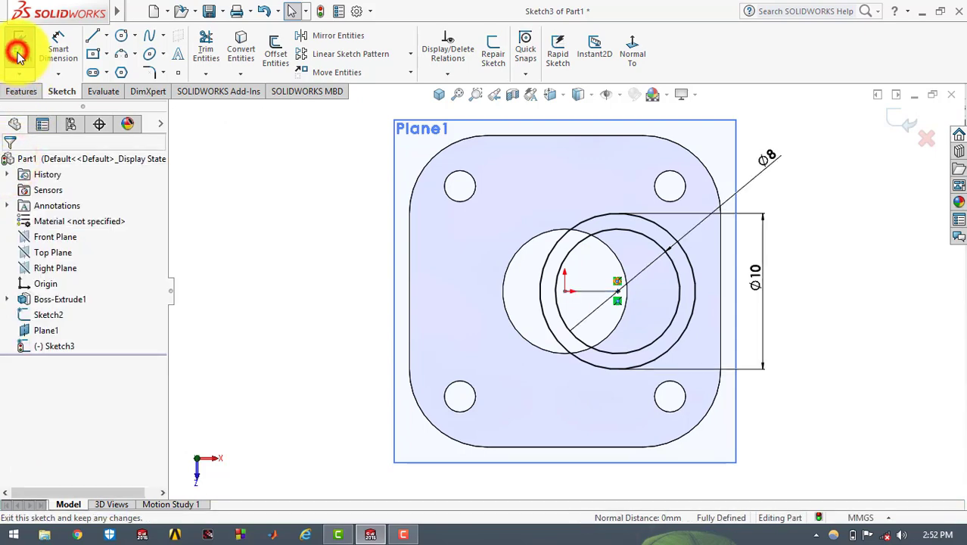
- Create a swept boss using the concentric-circle sketch as profile and the slanted line as path, with Align with end faces enabled
left_click(438, 95)
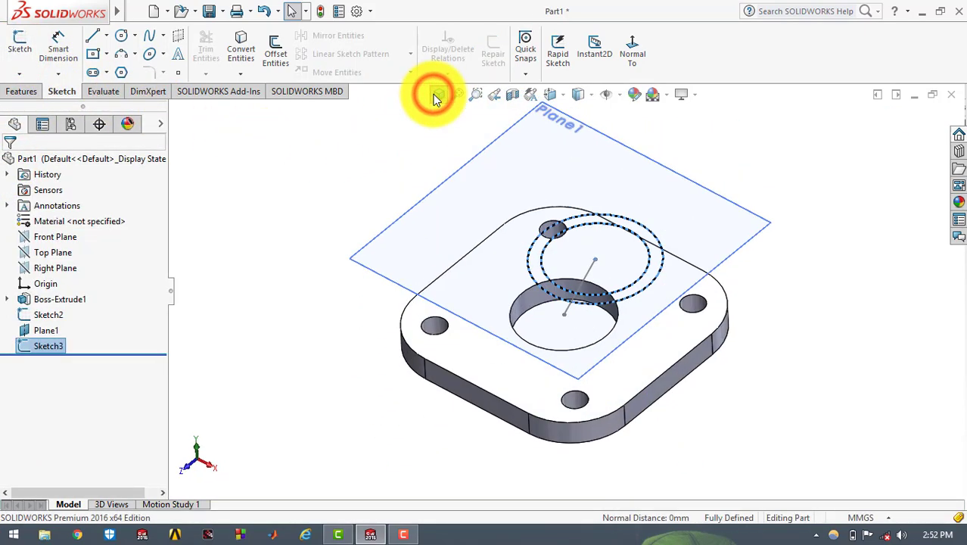
left_click(33, 91)
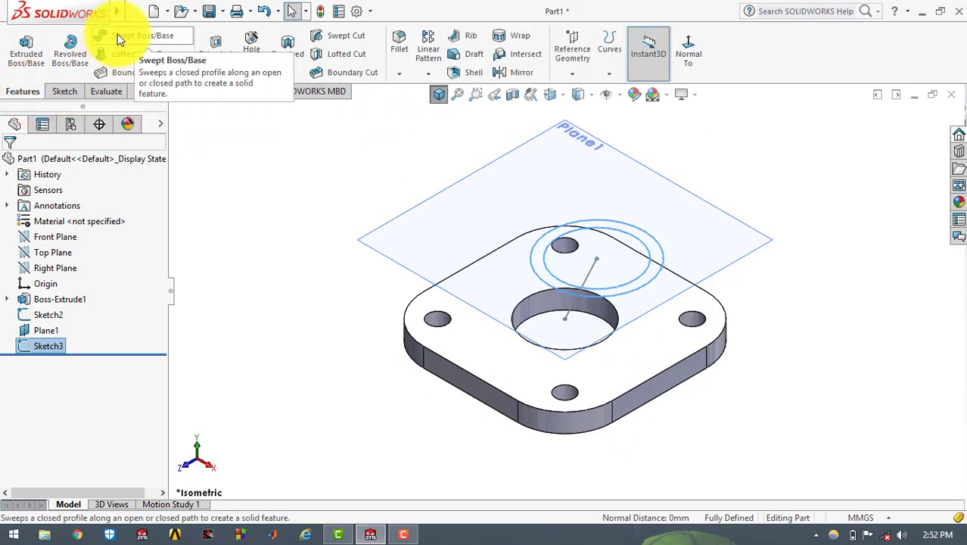
left_click(118, 35)
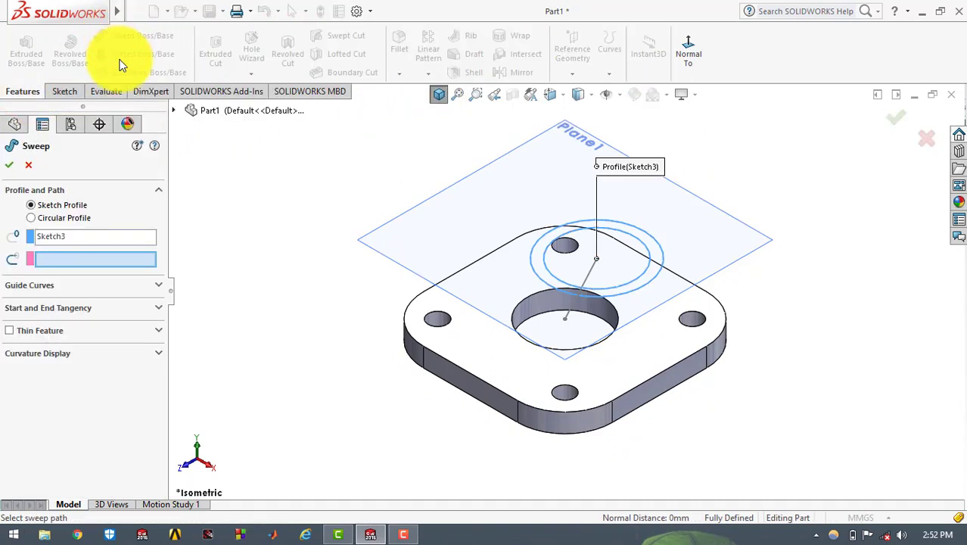
left_click(574, 307)
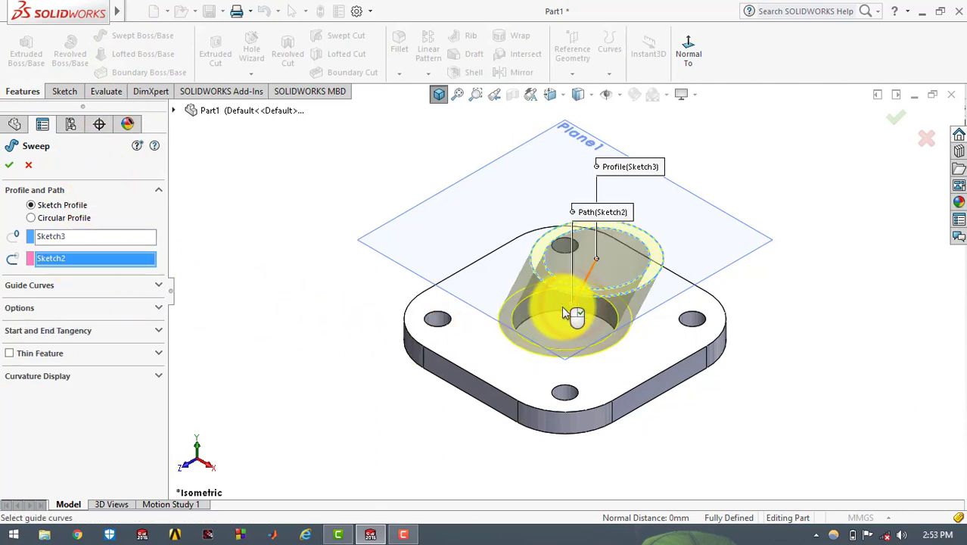
left_click(60, 330)
left_click(56, 306)
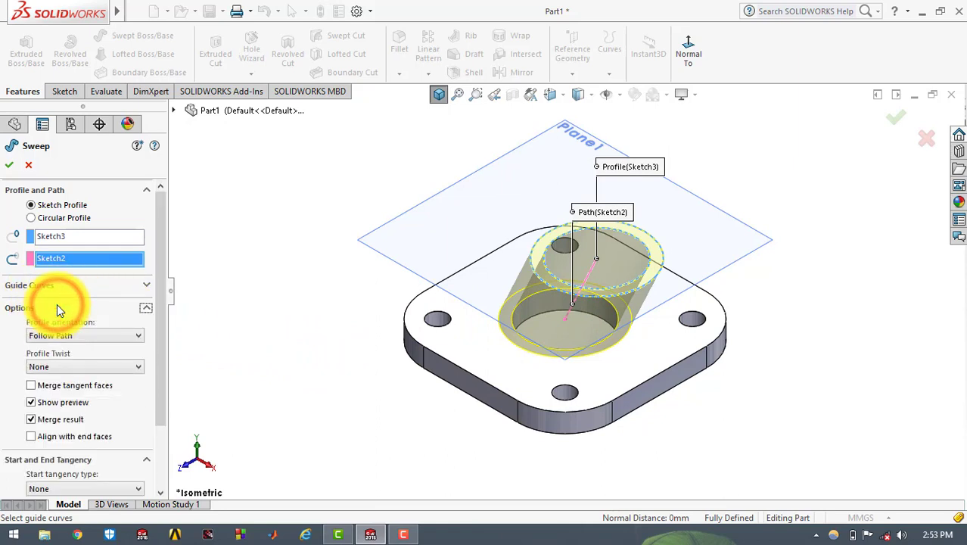
left_click(55, 286)
scroll(79, 308, "down", 3)
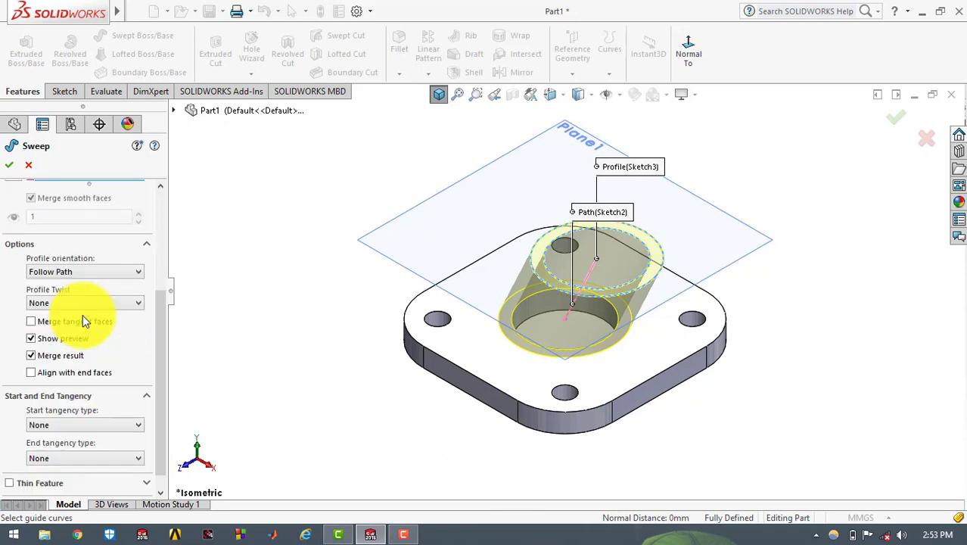
left_click(54, 374)
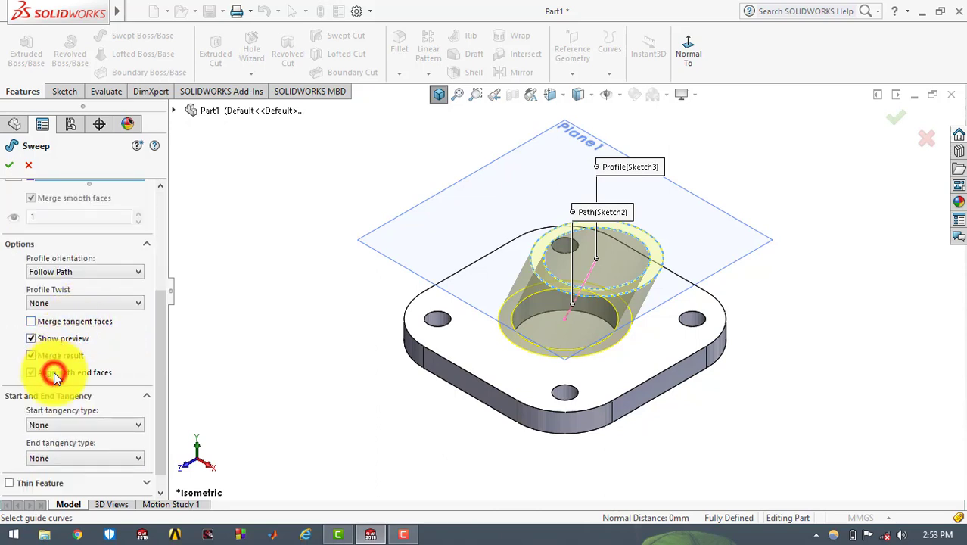
left_click(10, 166)
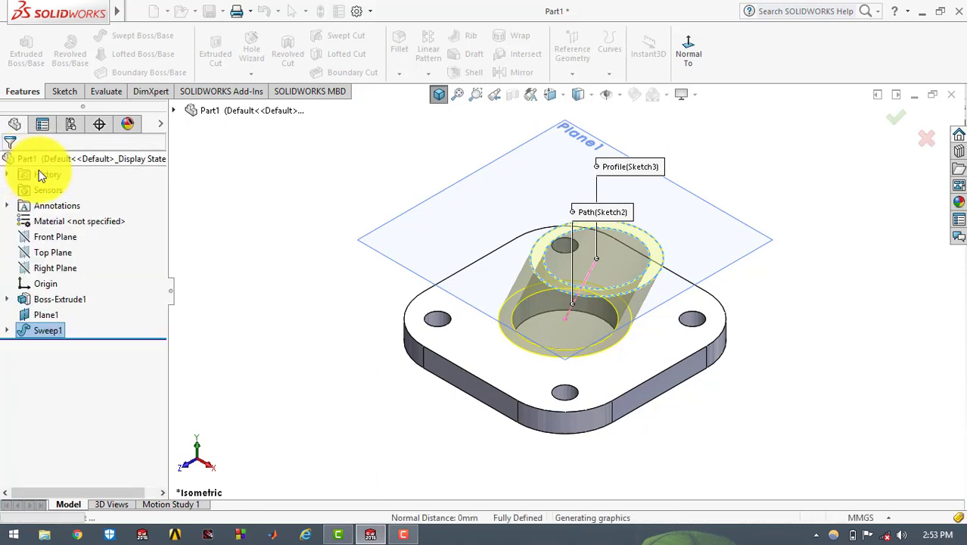
- Hide the reference plane above the plate
left_click(272, 155)
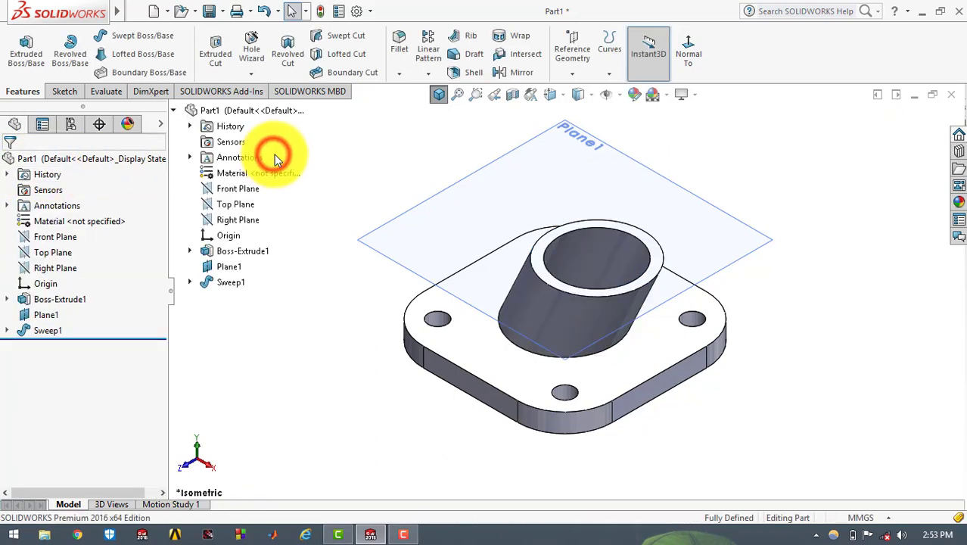
left_click(408, 218)
right_click(409, 217)
left_click(454, 190)
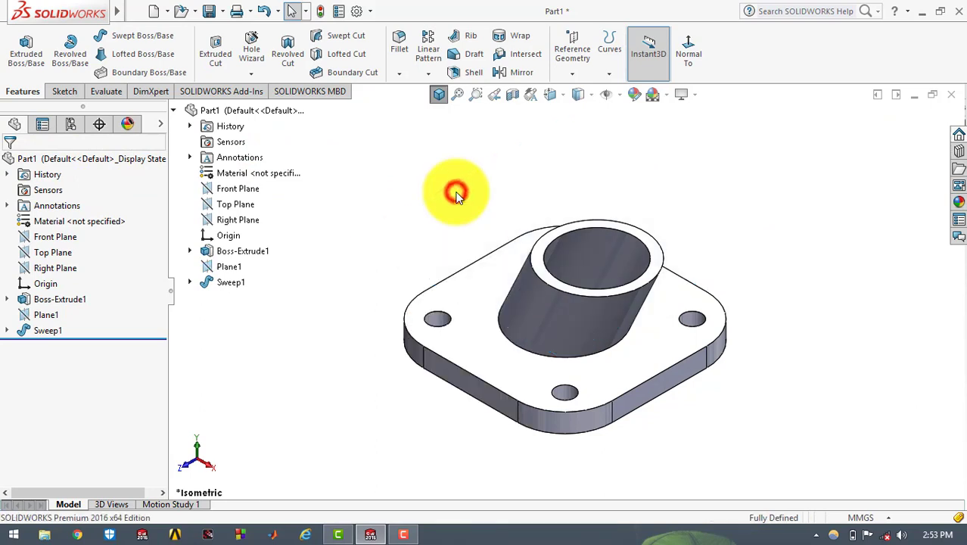
left_click(438, 94)
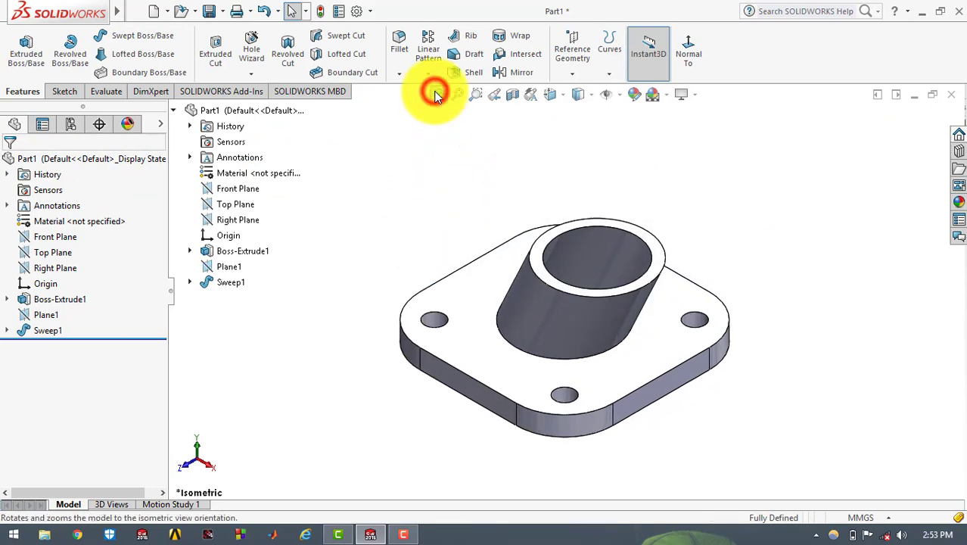
- Apply the brushed brass appearance from the Metal category to the whole part
left_click(133, 161)
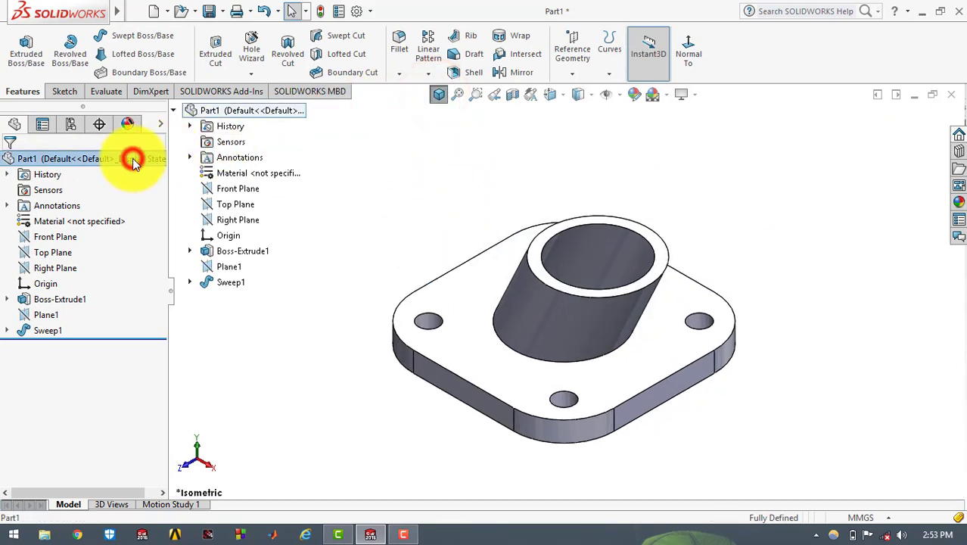
right_click(132, 160)
left_click(178, 139)
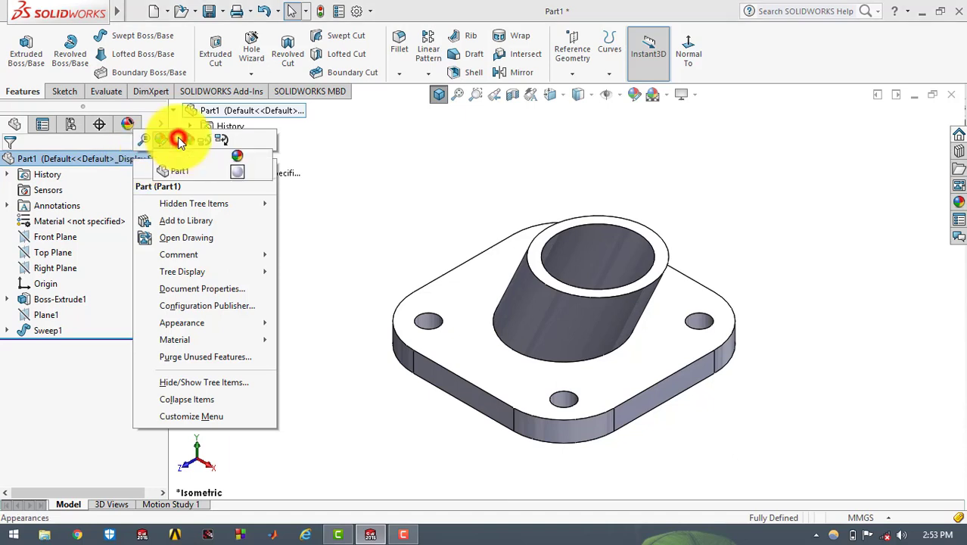
left_click(173, 141)
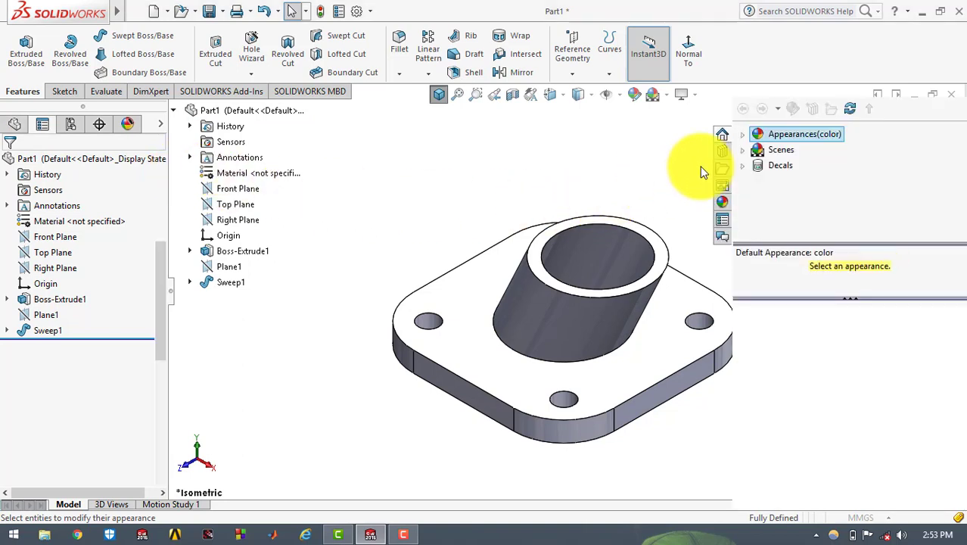
left_click(744, 135)
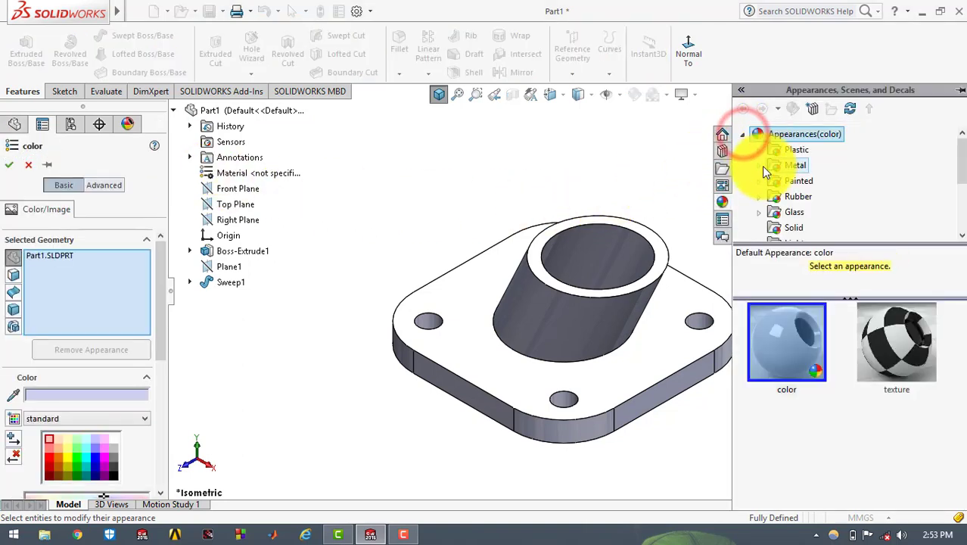
left_click(759, 167)
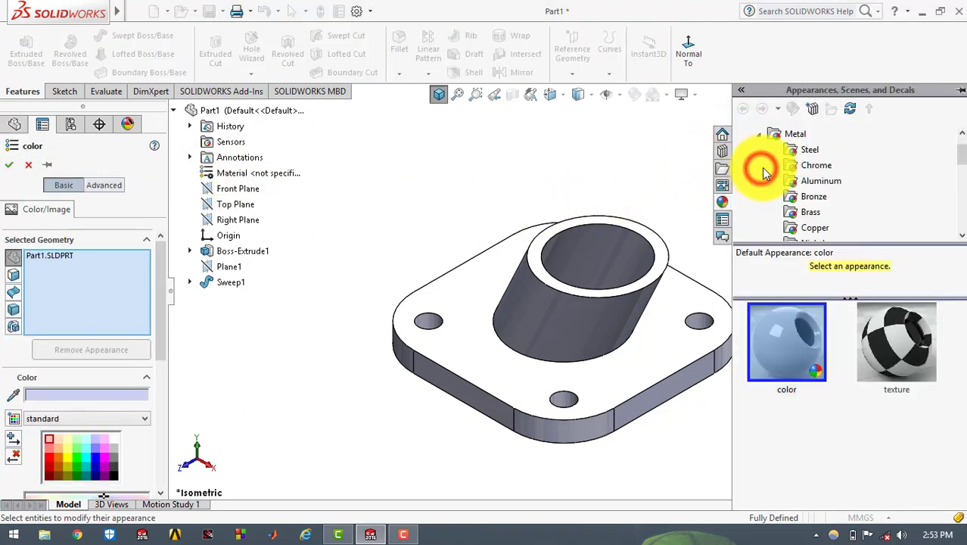
left_click(811, 198)
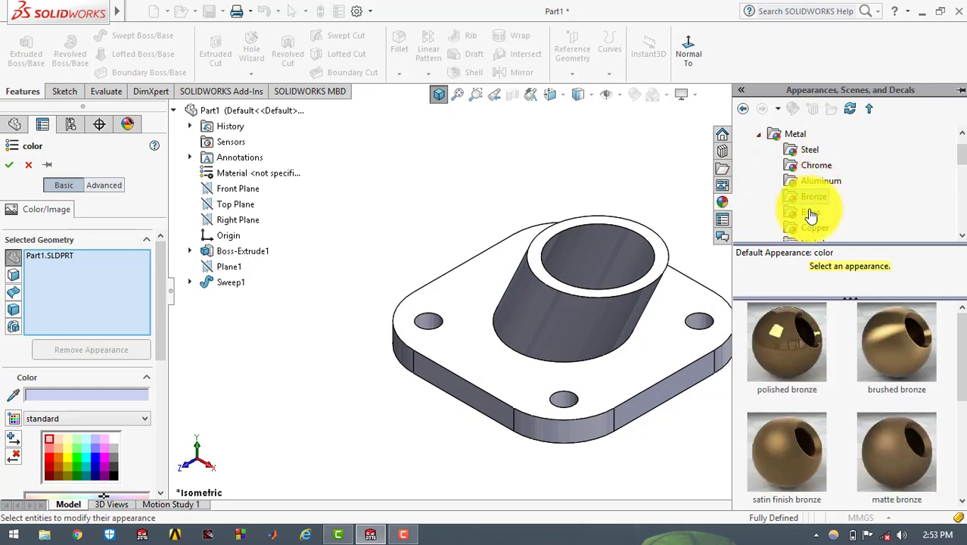
left_click(808, 213)
left_click(893, 349)
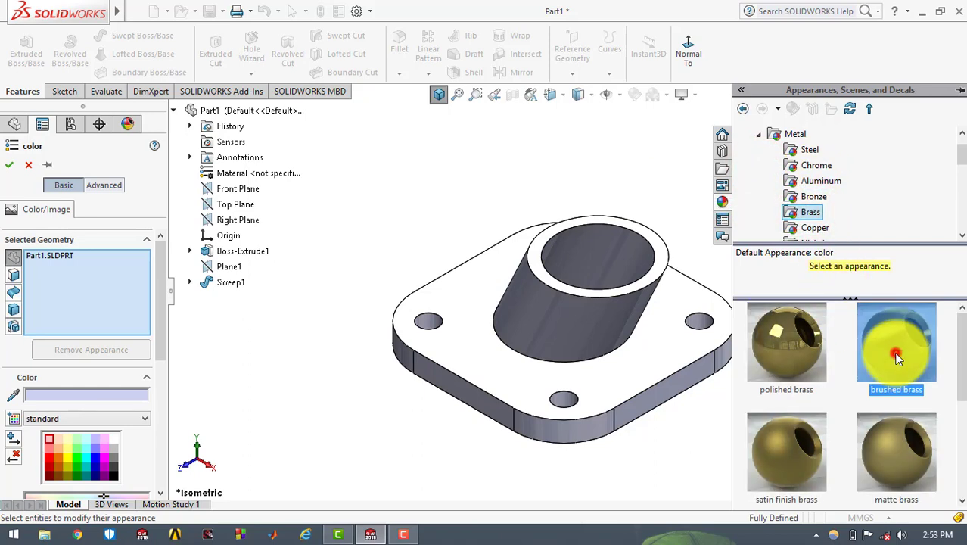
left_click(649, 155)
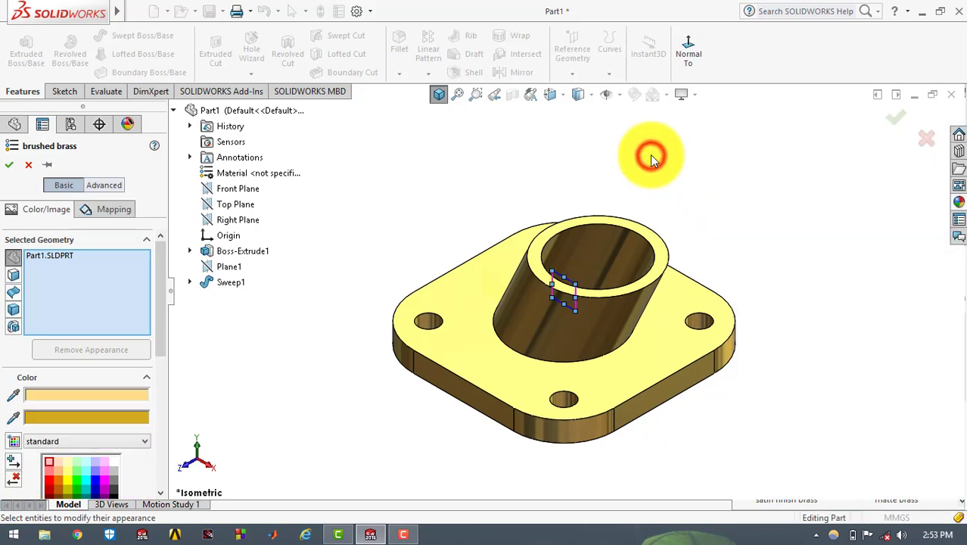
left_click(889, 120)
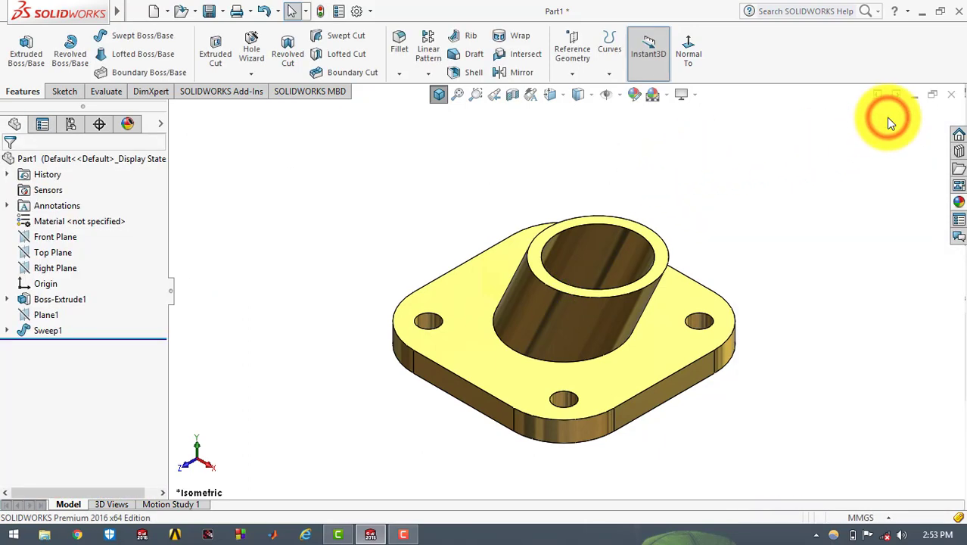